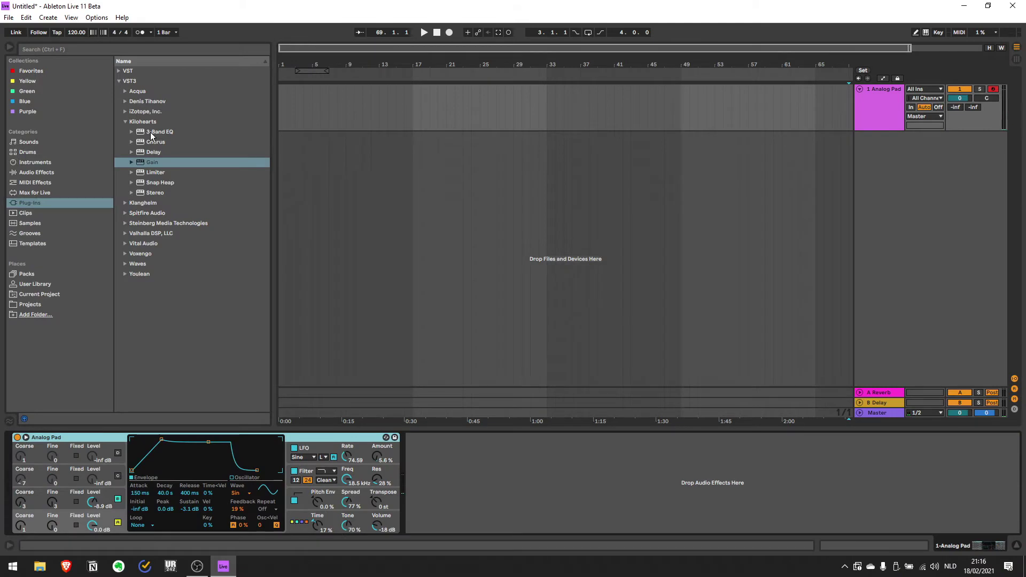
# Load Kilohearts 3-Band EQ, Chorus, Delay, Gain and Limiter onto the Analog Pad track
pyautogui.doubleClick(149, 132)
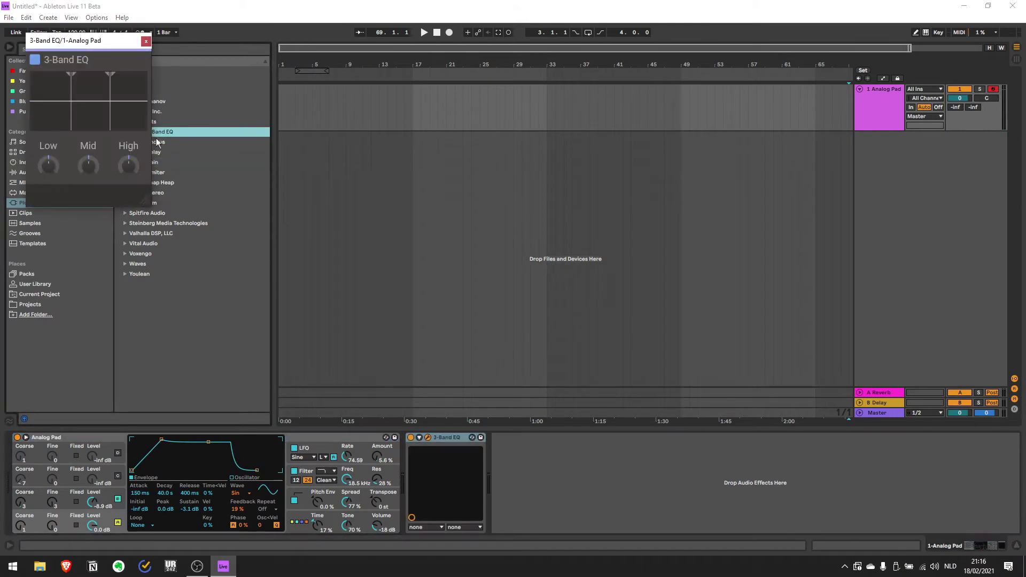
pyautogui.doubleClick(173, 143)
pyautogui.doubleClick(168, 151)
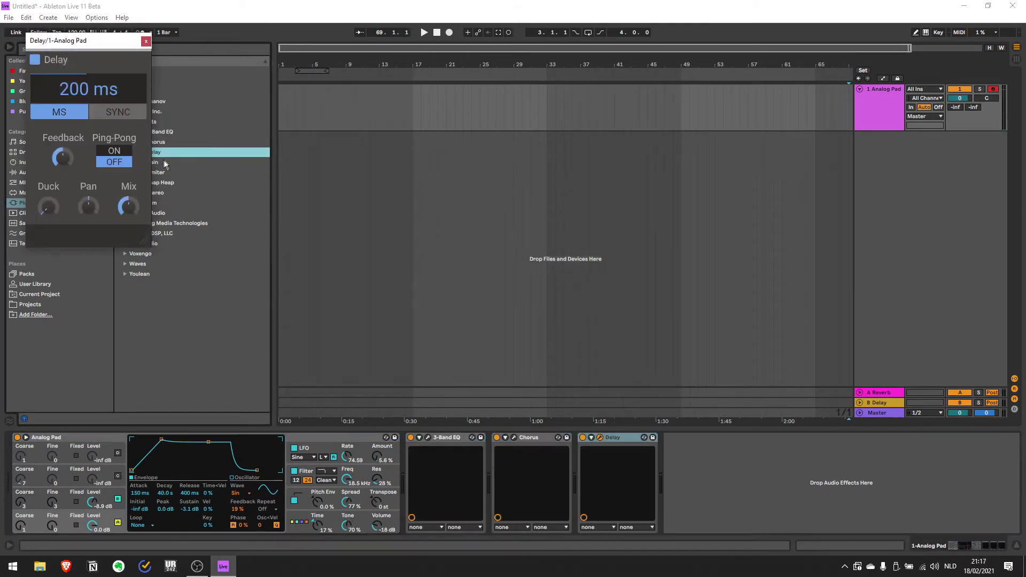
pyautogui.doubleClick(163, 161)
pyautogui.doubleClick(163, 172)
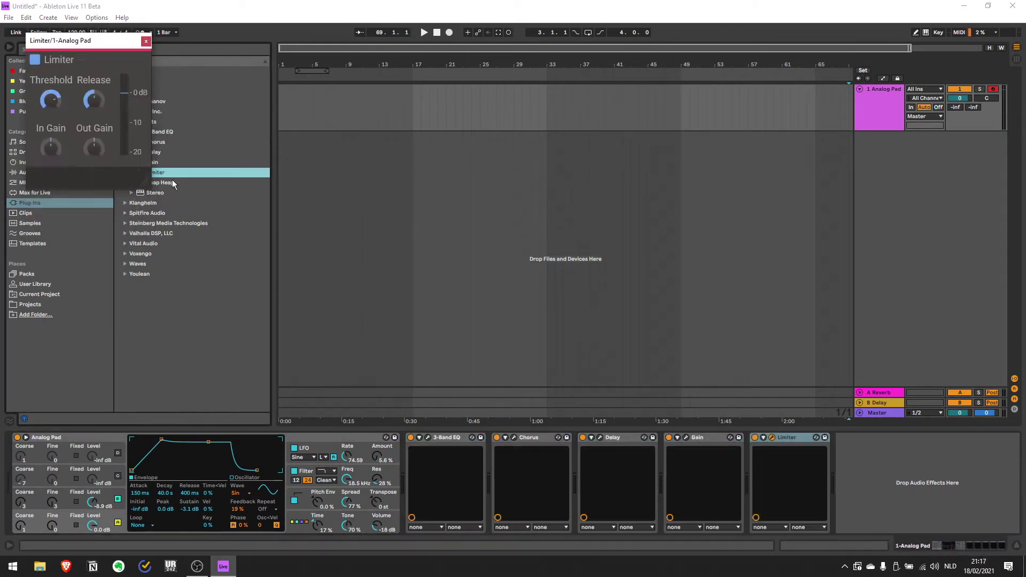
# Add Snap Heap and Stereo, close their windows, and open the 3-Band EQ editor
pyautogui.doubleClick(174, 183)
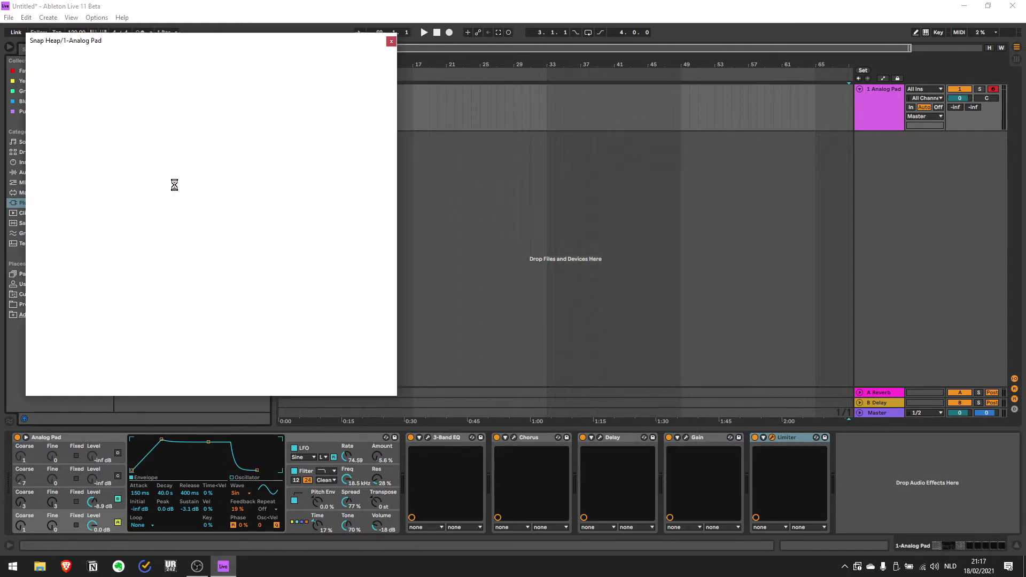
pyautogui.click(391, 41)
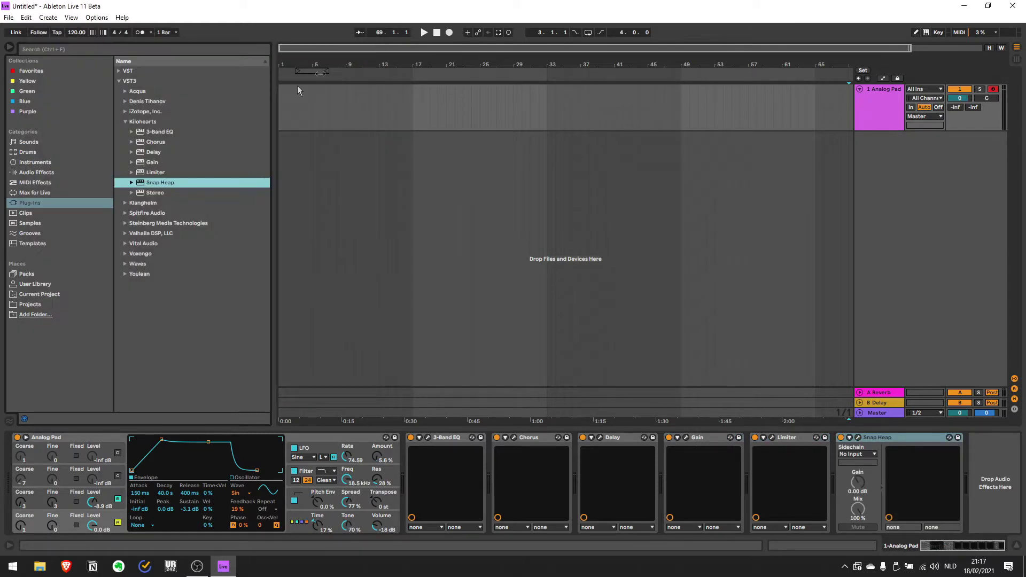
pyautogui.doubleClick(159, 193)
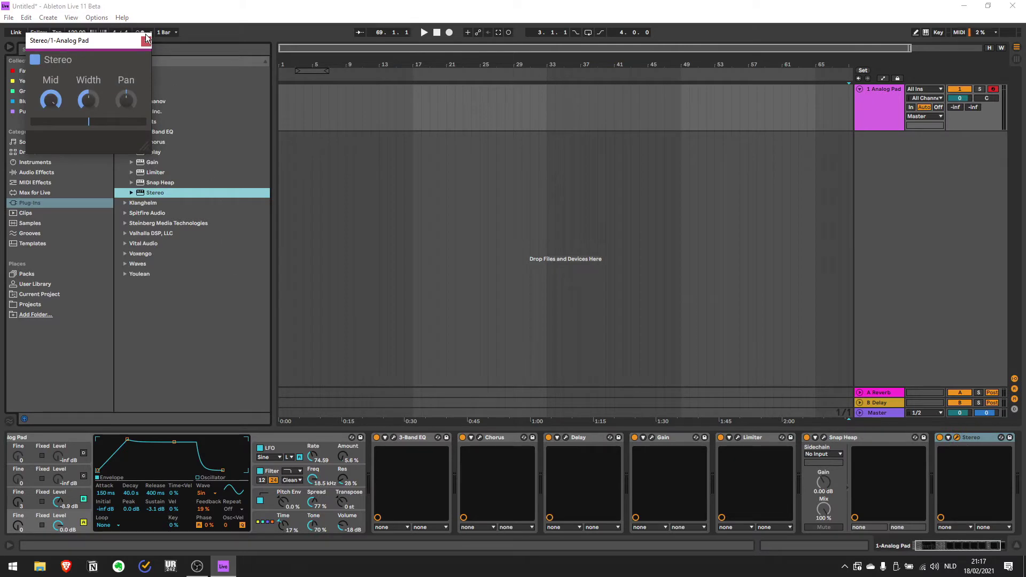
pyautogui.click(146, 41)
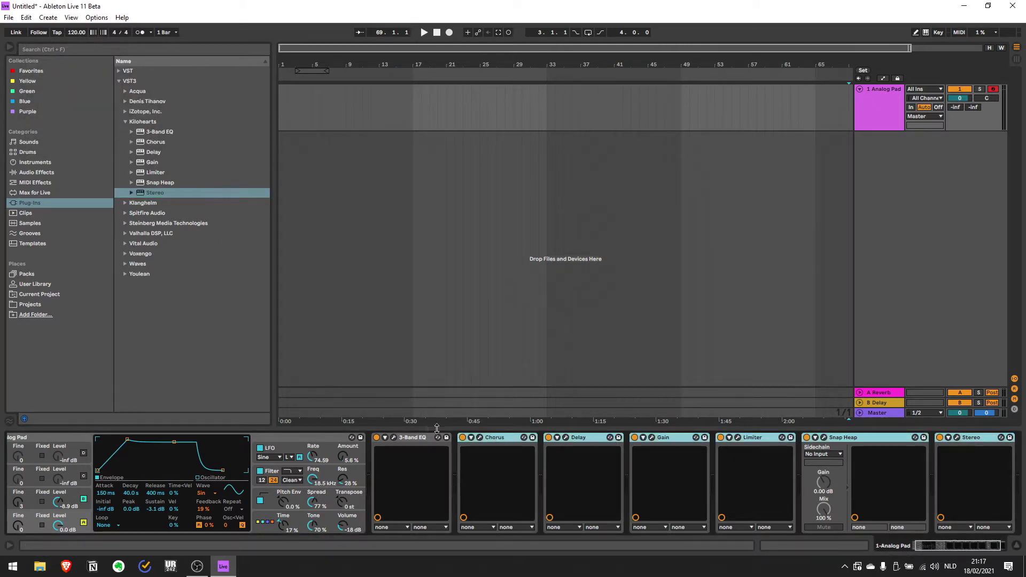
pyautogui.click(422, 438)
pyautogui.click(394, 438)
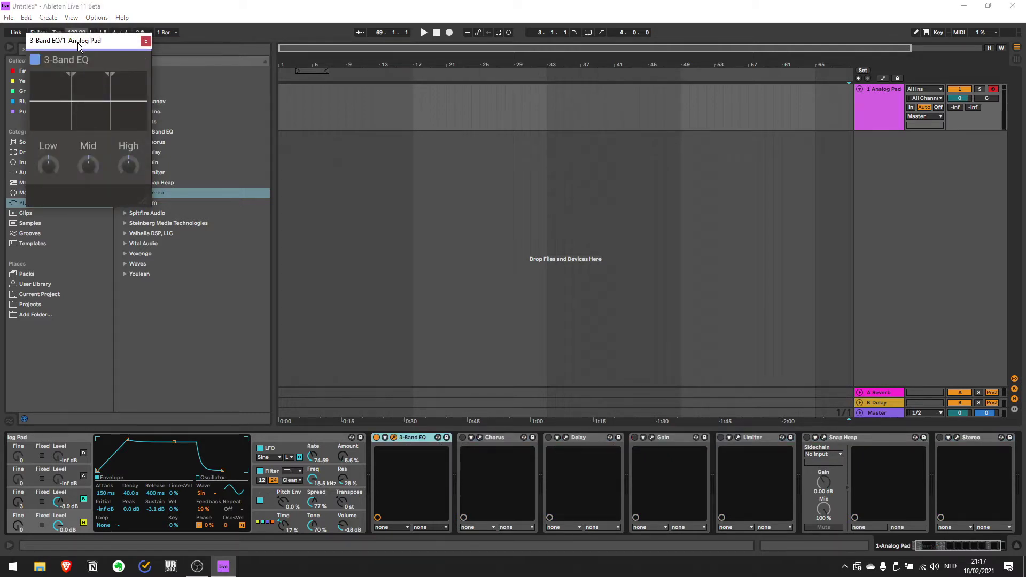
# Centre the EQ window and audition the bass, mid and treble gains, resetting each to 0
pyautogui.moveTo(78, 46); pyautogui.dragTo(512, 133)
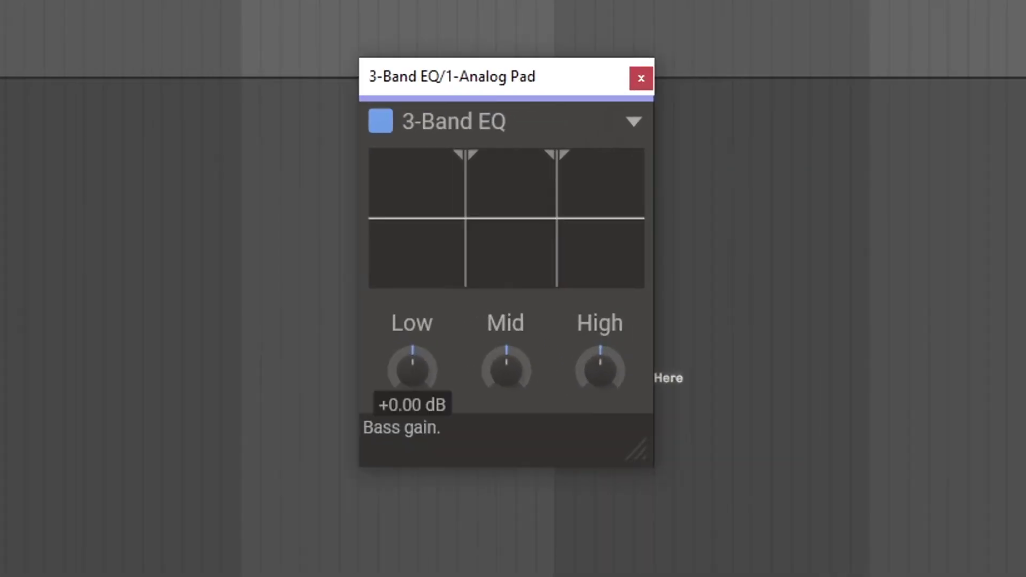
pyautogui.moveTo(483, 255); pyautogui.dragTo(483, 256)
pyautogui.doubleClick(408, 382)
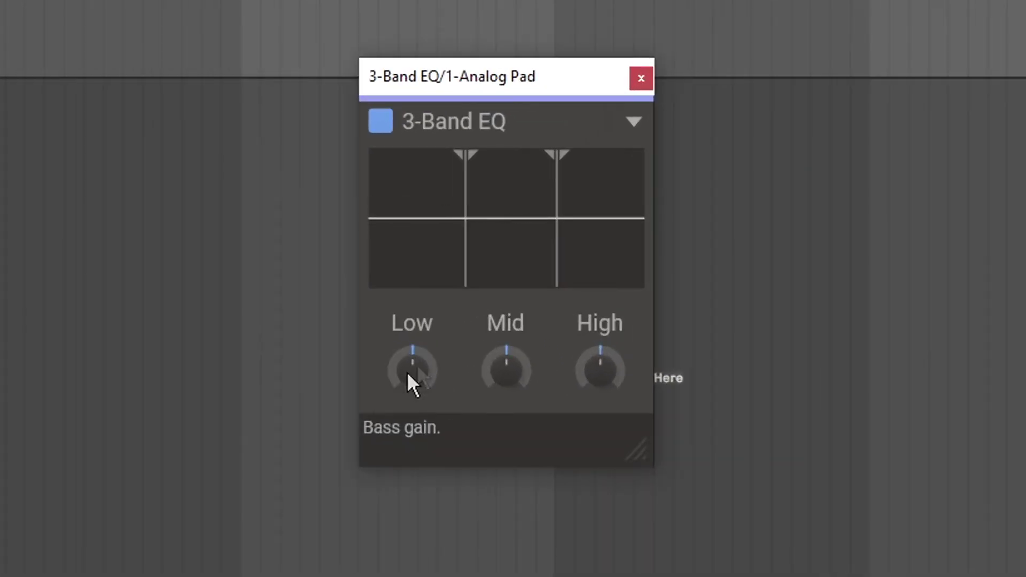
pyautogui.moveTo(506, 371); pyautogui.dragTo(506, 353)
pyautogui.doubleClick(506, 369)
pyautogui.moveTo(630, 354); pyautogui.dragTo(631, 340)
pyautogui.doubleClick(630, 354)
# Browse the factory presets without loading, then set splits to about 150 Hz and 3.43 kHz
pyautogui.click(633, 122)
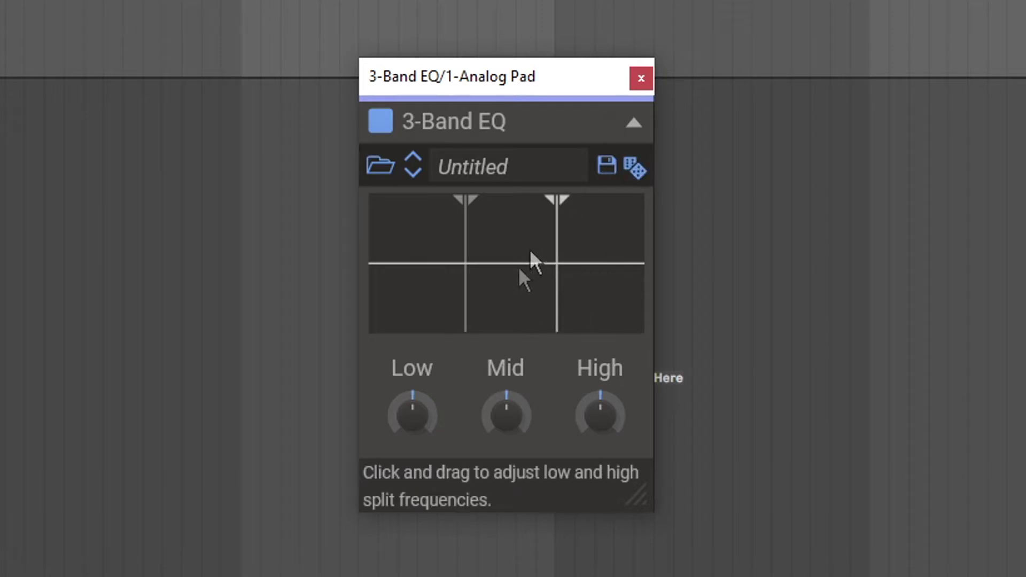
pyautogui.click(522, 156)
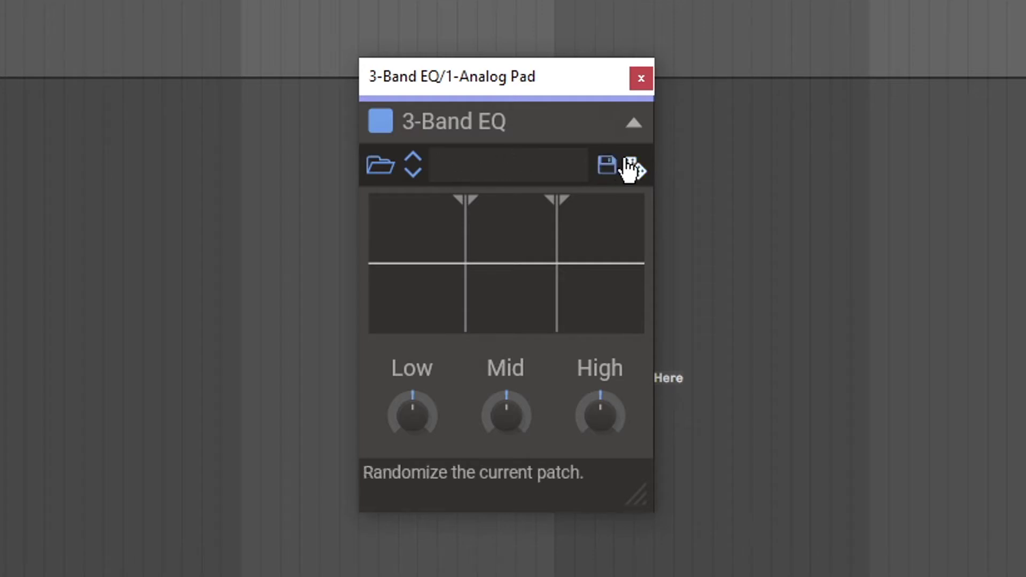
pyautogui.click(378, 166)
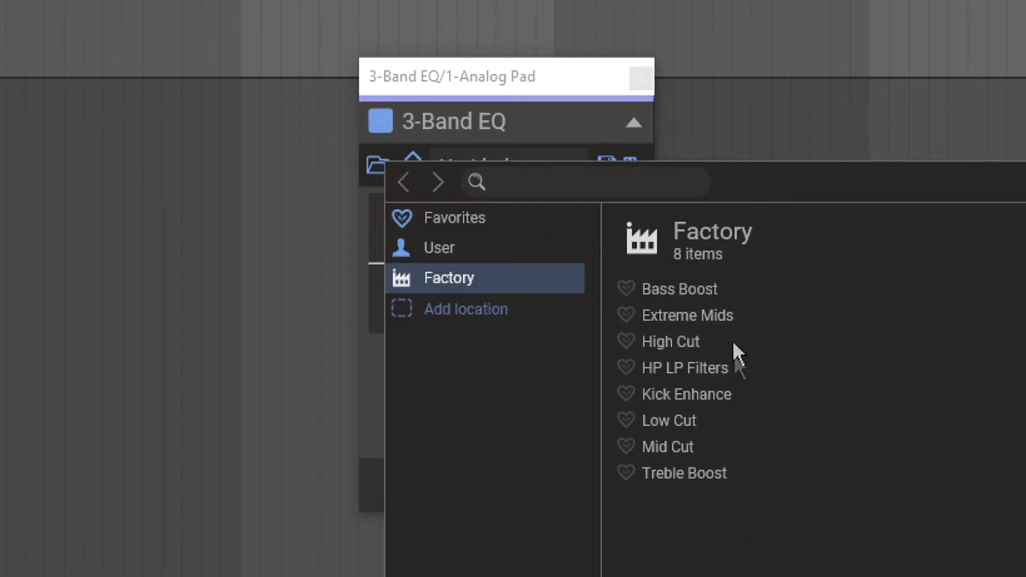
pyautogui.click(522, 118)
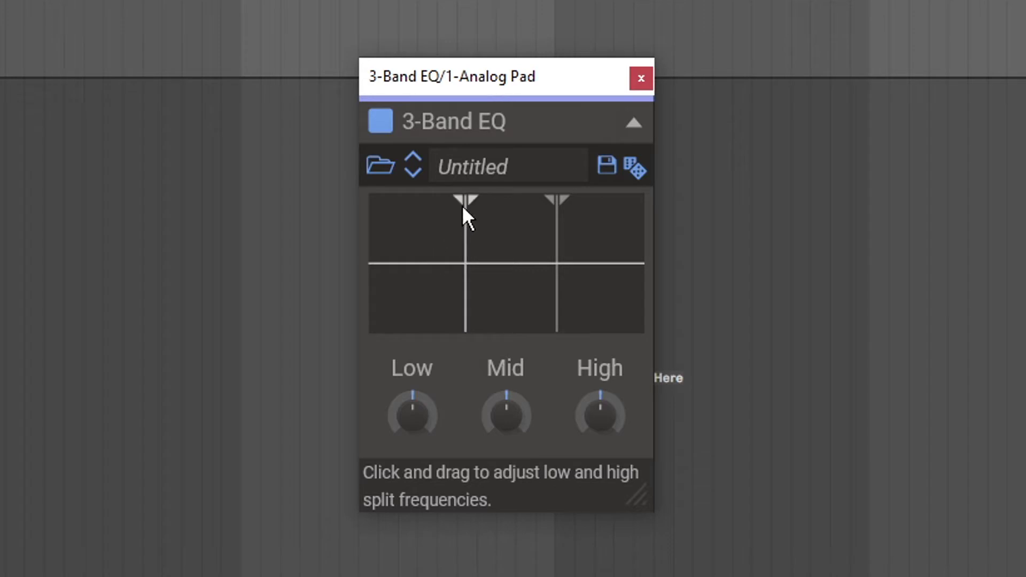
pyautogui.moveTo(461, 204)
pyautogui.mouseDown()
pyautogui.moveTo(413, 206)
pyautogui.moveTo(549, 212)
pyautogui.moveTo(388, 216)
pyautogui.moveTo(458, 220)
pyautogui.mouseUp()
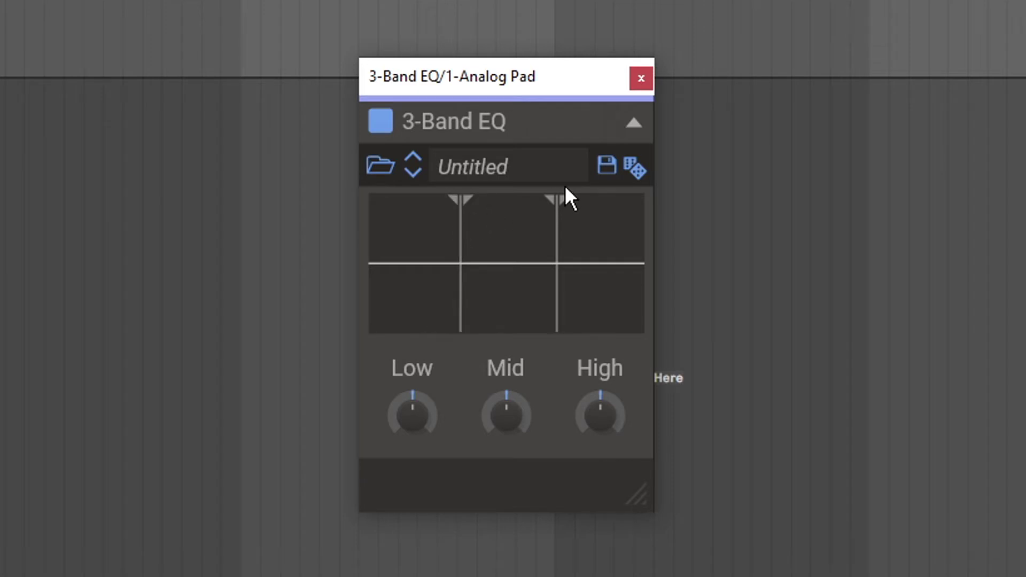
pyautogui.moveTo(561, 198); pyautogui.dragTo(564, 221)
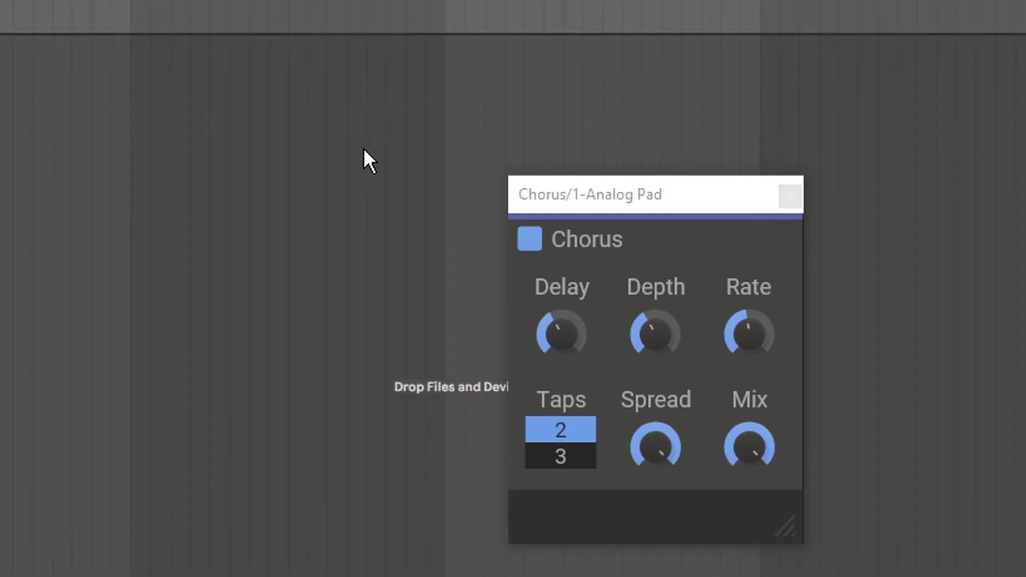
# Centre the Chorus window, test its bypass, and show then hide the preset settings
pyautogui.moveTo(576, 197); pyautogui.dragTo(435, 126)
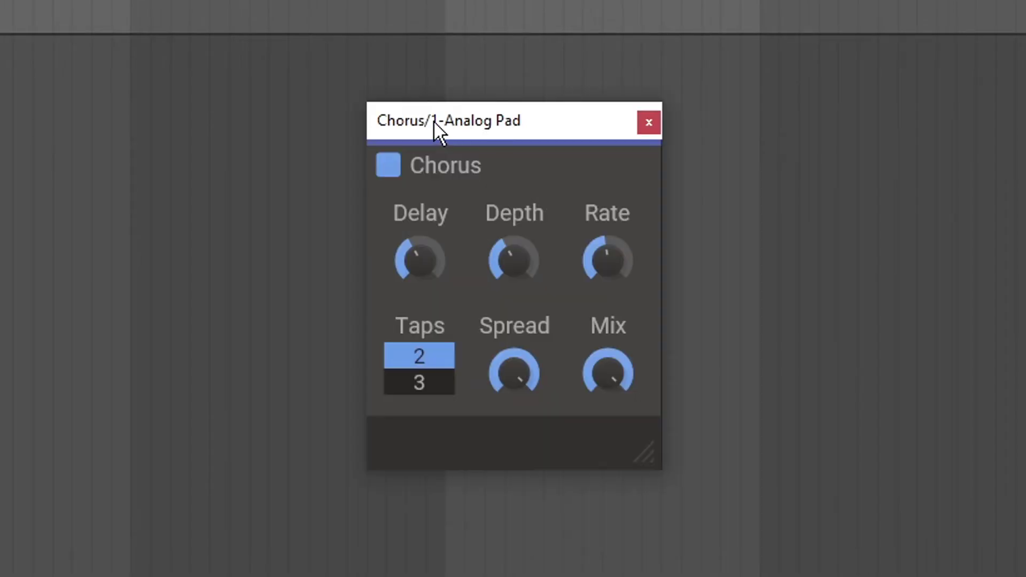
pyautogui.click(389, 167)
pyautogui.click(389, 166)
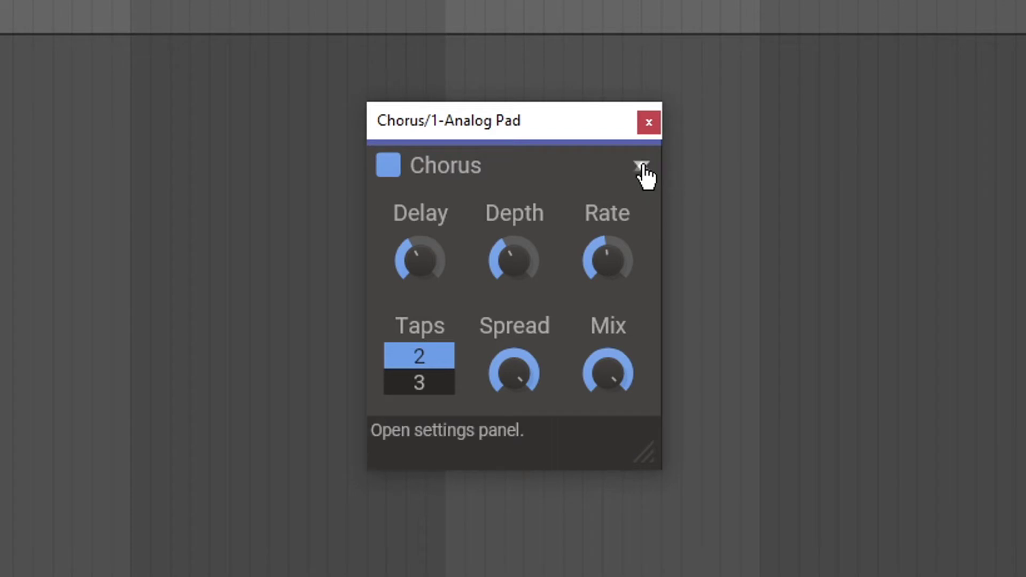
pyautogui.click(641, 167)
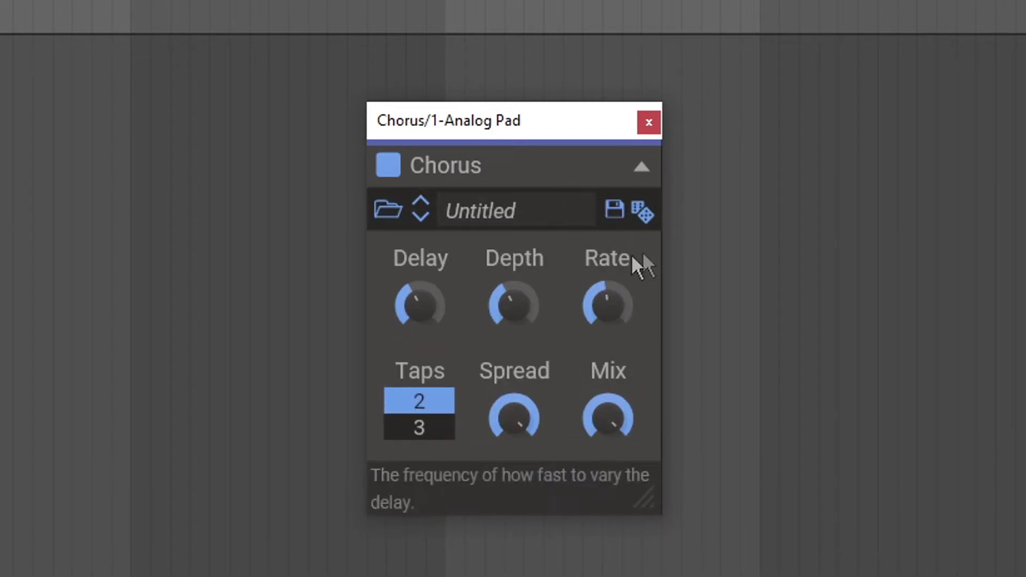
pyautogui.click(640, 168)
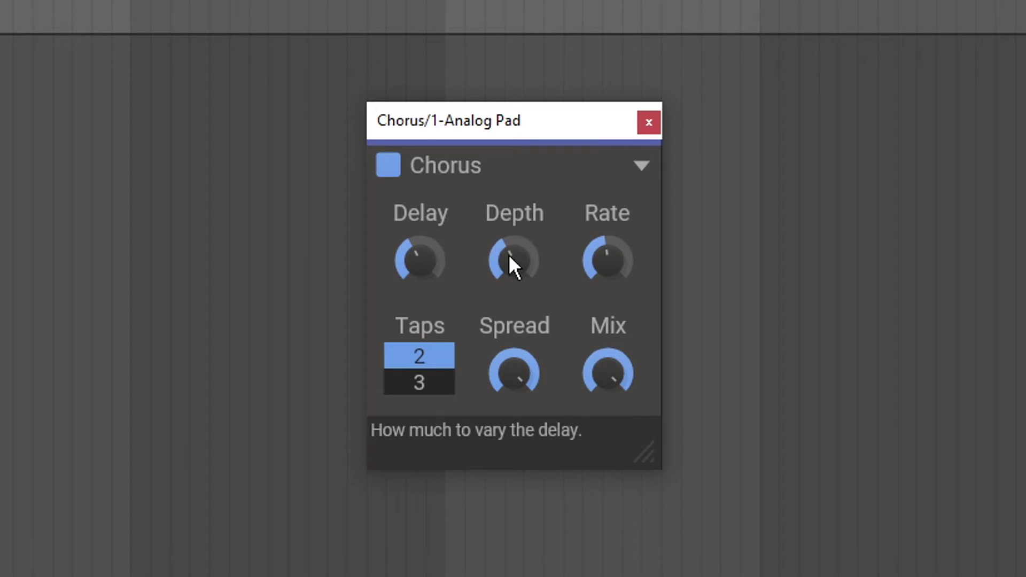
# With 2 taps, set Spread 100%, Mix 100%, delay ~10.8 ms, depth ~16.3 ms, Rate 1.50 Hz
pyautogui.click(416, 384)
pyautogui.click(419, 359)
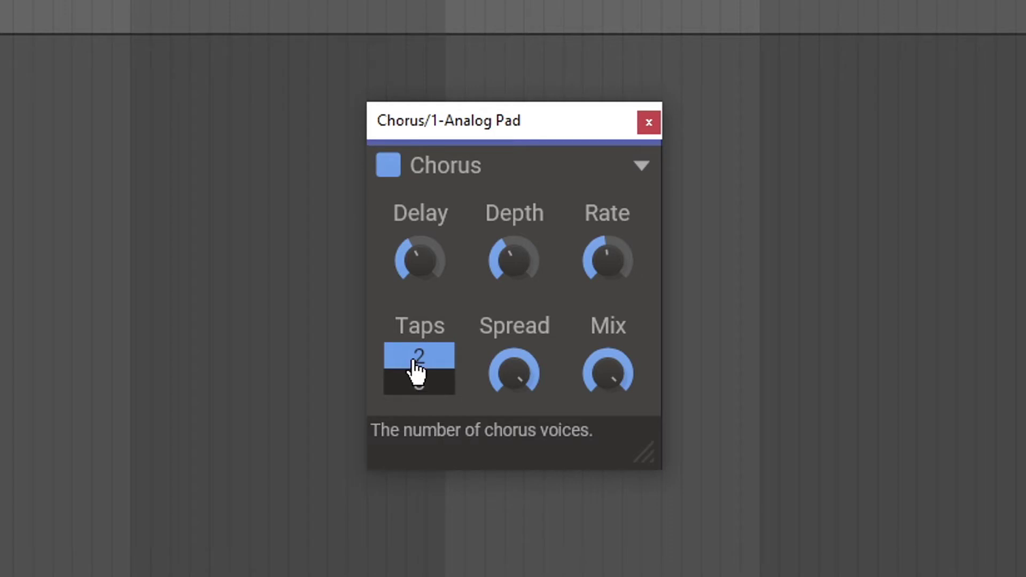
pyautogui.scroll(-5, 519, 377)
pyautogui.moveTo(516, 364); pyautogui.dragTo(543, 341)
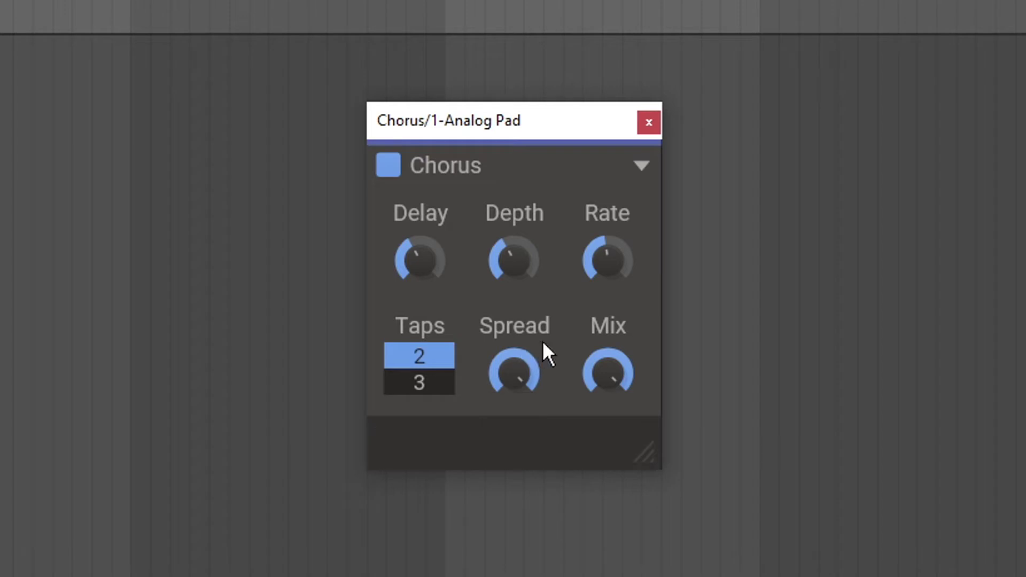
pyautogui.moveTo(608, 374); pyautogui.dragTo(608, 368)
pyautogui.moveTo(422, 279)
pyautogui.mouseDown()
pyautogui.moveTo(422, 262)
pyautogui.moveTo(422, 275)
pyautogui.mouseUp()
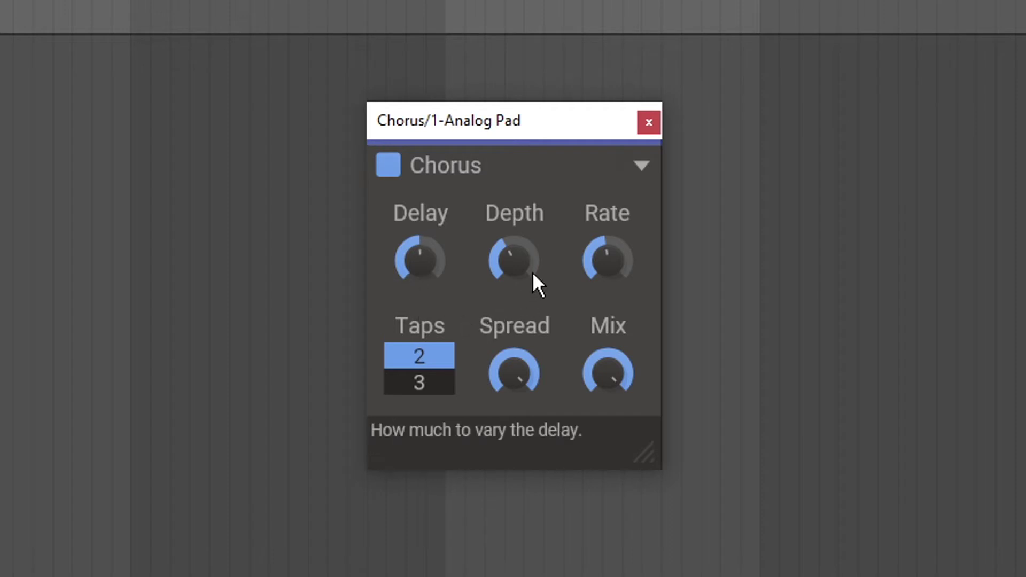
pyautogui.moveTo(536, 262)
pyautogui.mouseDown()
pyautogui.moveTo(536, 244)
pyautogui.moveTo(536, 257)
pyautogui.mouseUp()
pyautogui.moveTo(608, 265)
pyautogui.mouseDown()
pyautogui.moveTo(607, 251)
pyautogui.moveTo(607, 268)
pyautogui.mouseUp()
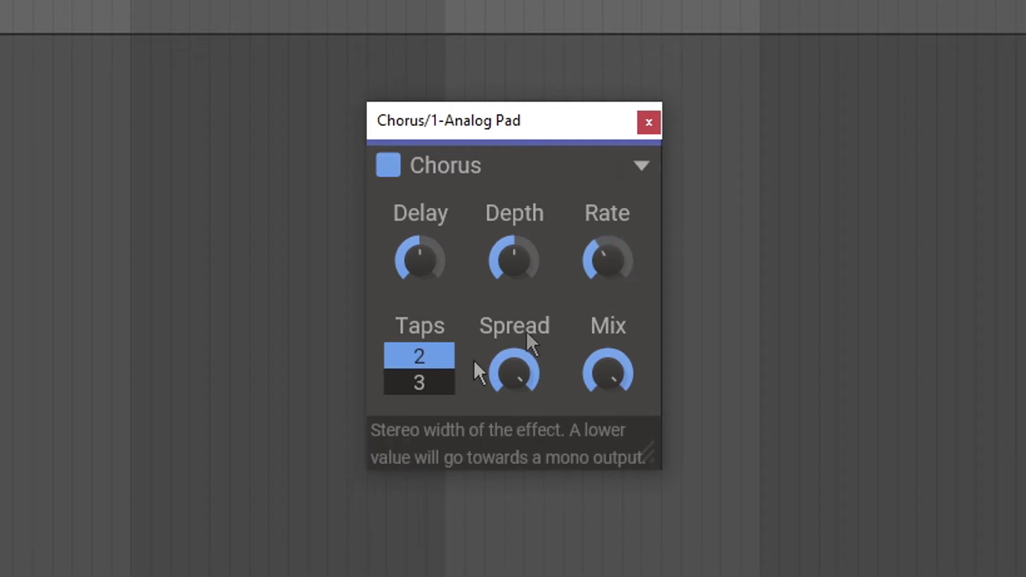
# Switch Chorus to 3 taps with Spread ~45%, delay ~4.11 ms and depth ~15.4 ms
pyautogui.click(419, 382)
pyautogui.moveTo(495, 373); pyautogui.dragTo(506, 338)
pyautogui.moveTo(420, 260); pyautogui.dragTo(420, 272)
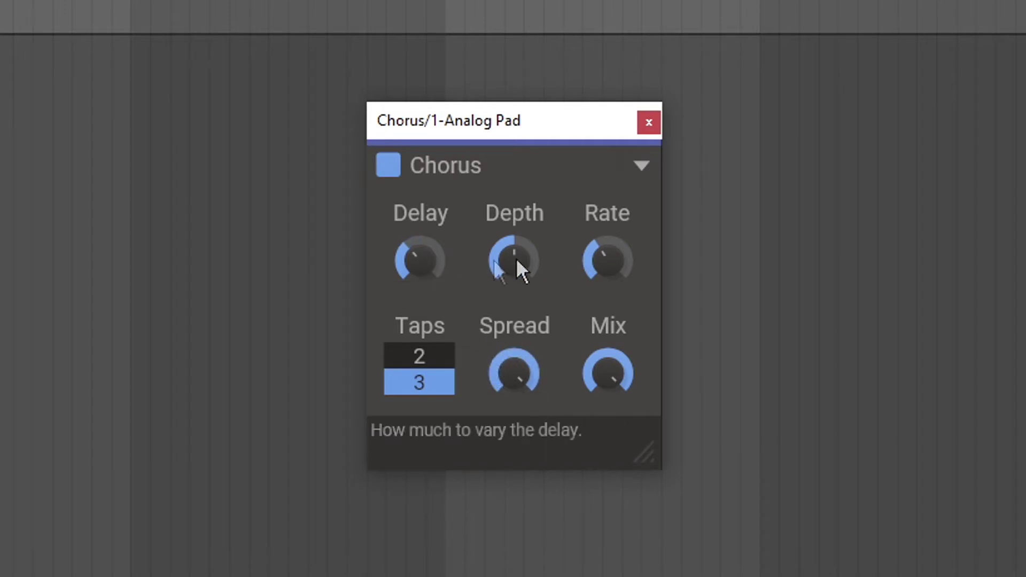
pyautogui.moveTo(514, 260); pyautogui.dragTo(514, 246)
# Randomize the Chorus patch twice, then load the Extreme factory preset
pyautogui.click(641, 167)
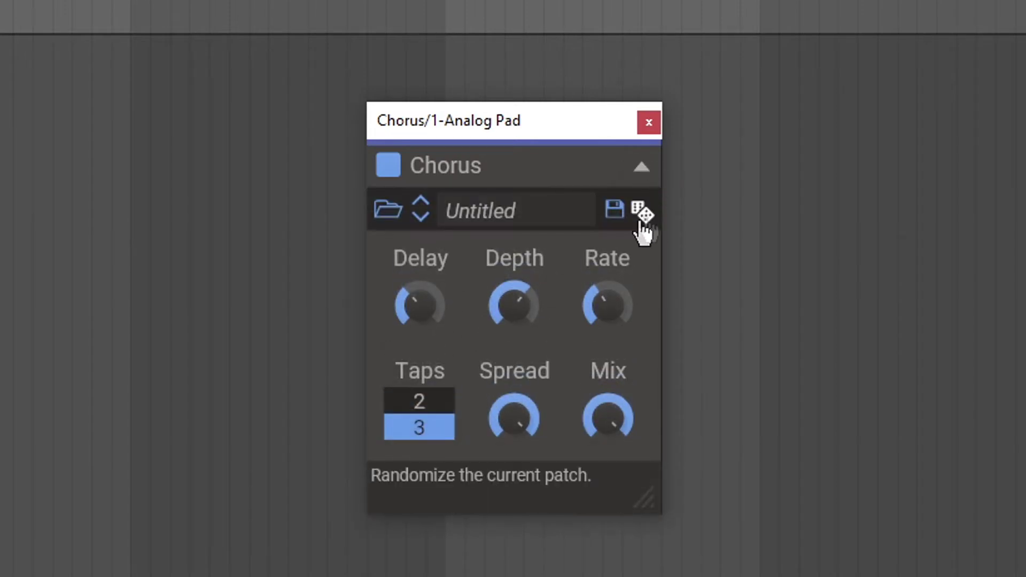
pyautogui.click(637, 224)
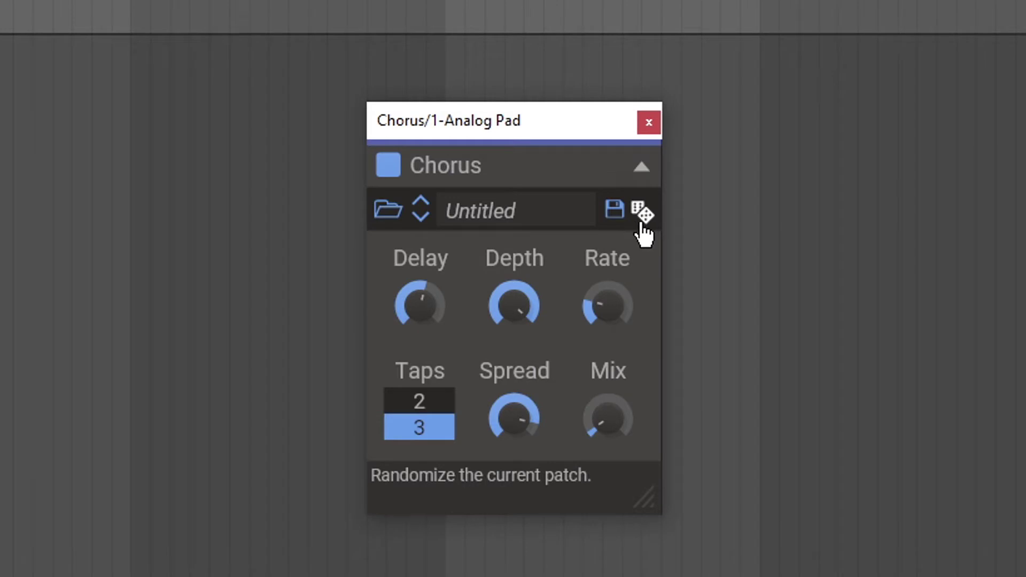
pyautogui.click(647, 224)
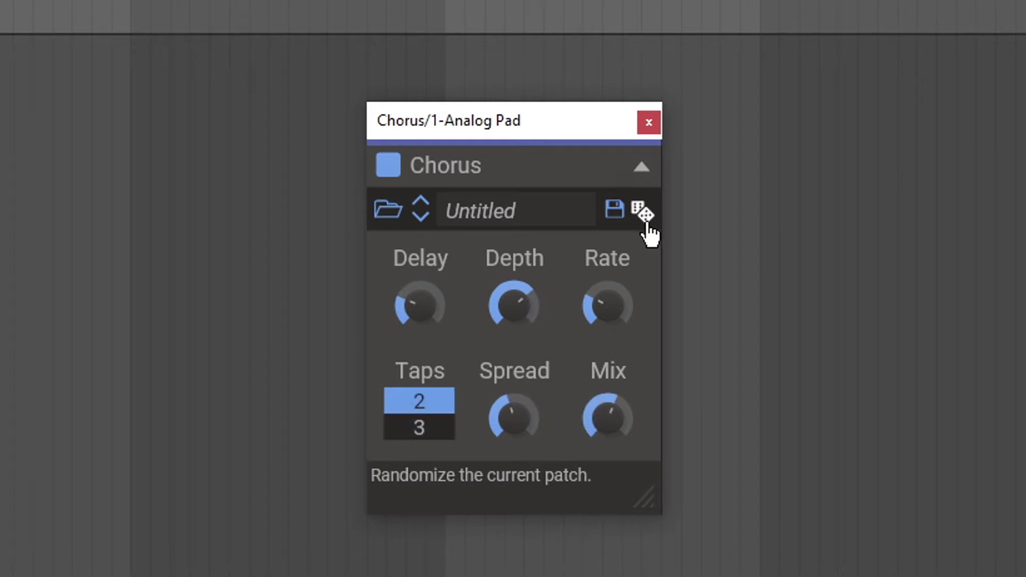
pyautogui.click(386, 209)
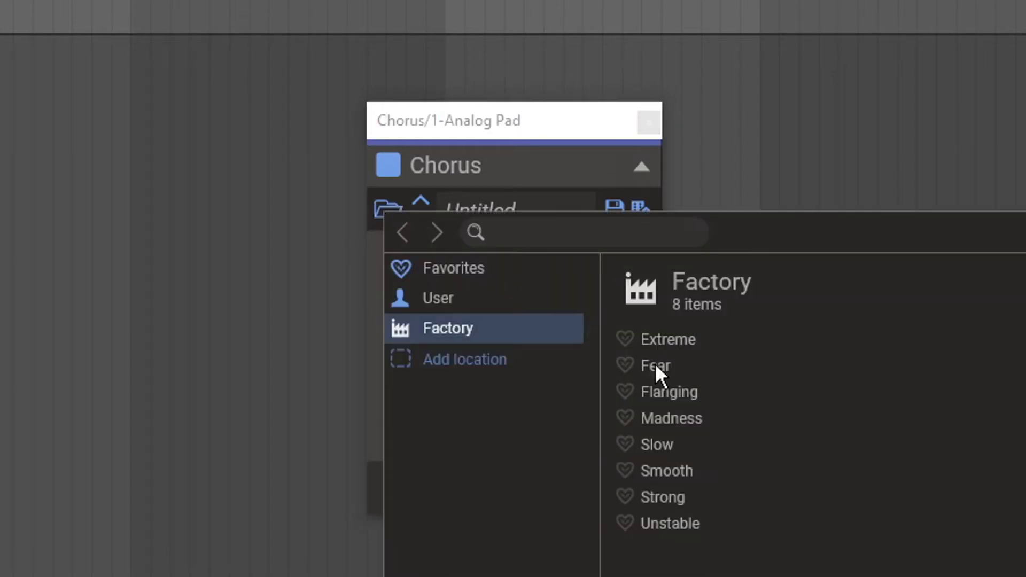
pyautogui.click(662, 339)
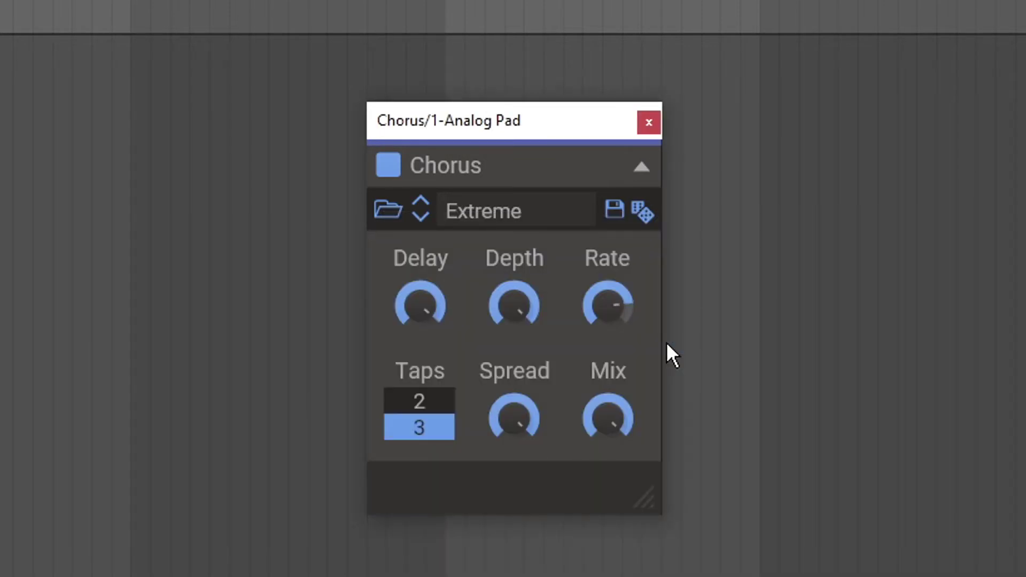
# Load the Flanging preset, then settle on Smooth and close the preset browser
pyautogui.click(386, 209)
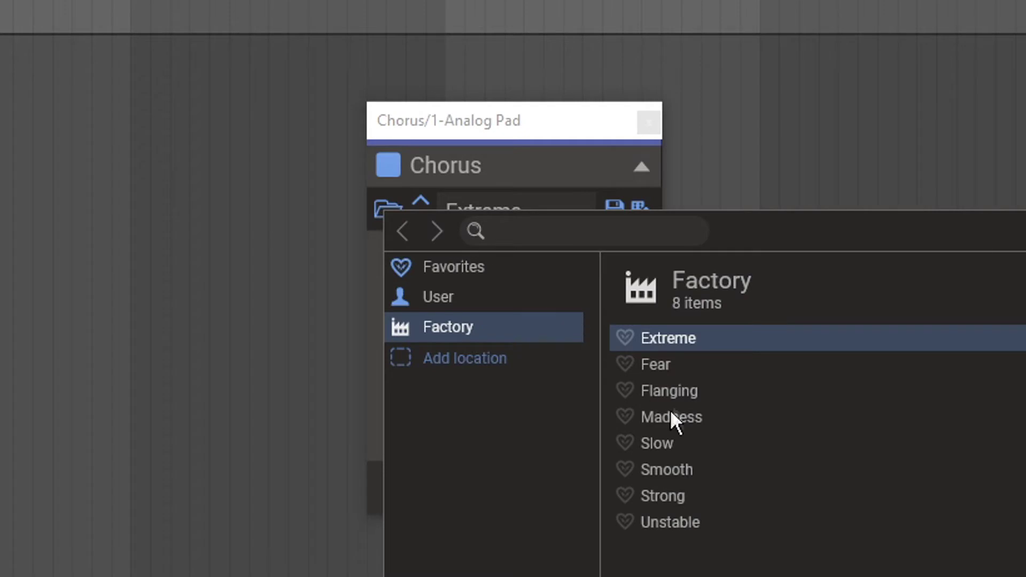
pyautogui.click(675, 394)
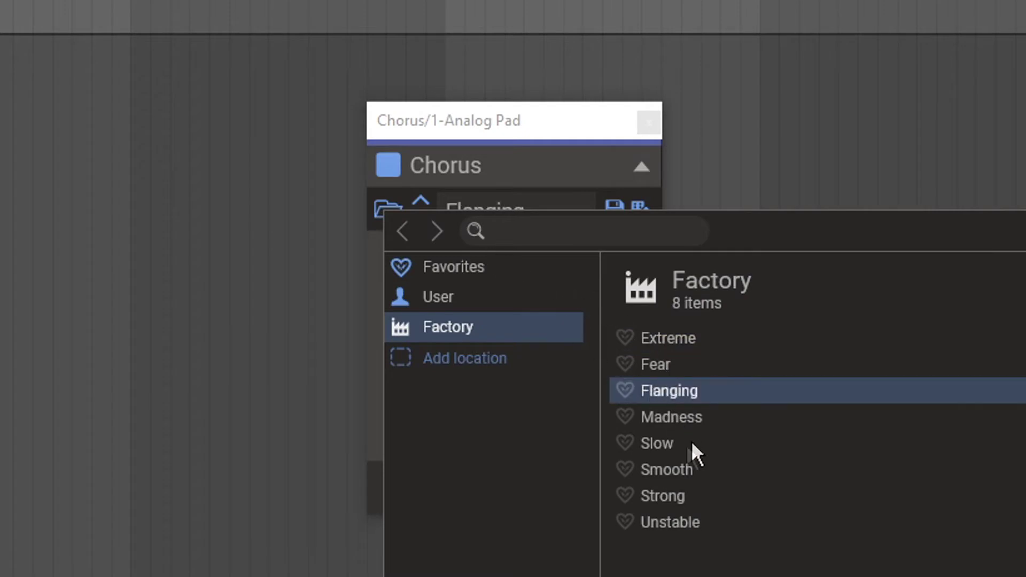
pyautogui.click(671, 472)
pyautogui.click(541, 107)
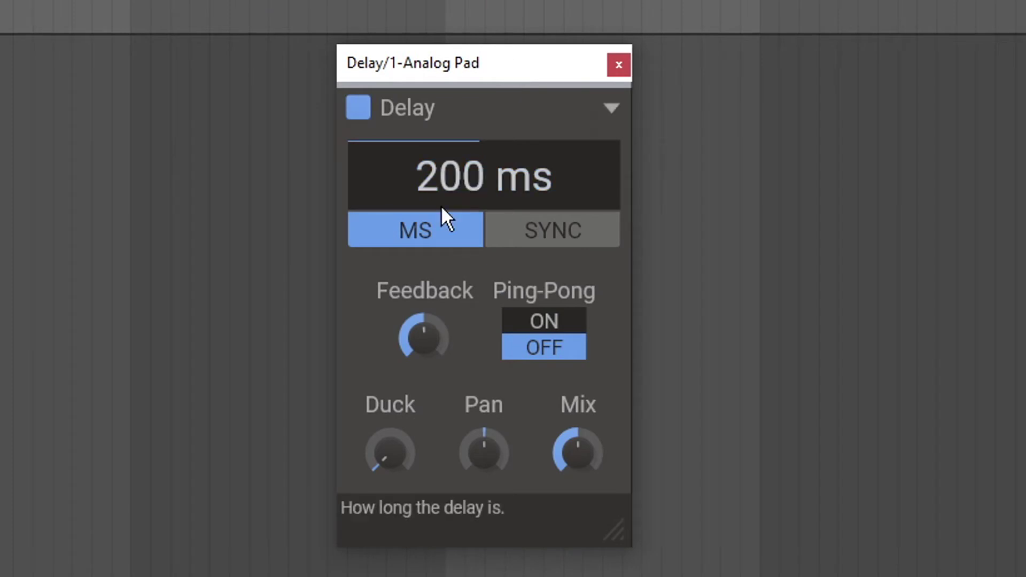
# Test the Delay's bypass and tempo sync, then set the delay time to 163 ms
pyautogui.click(610, 108)
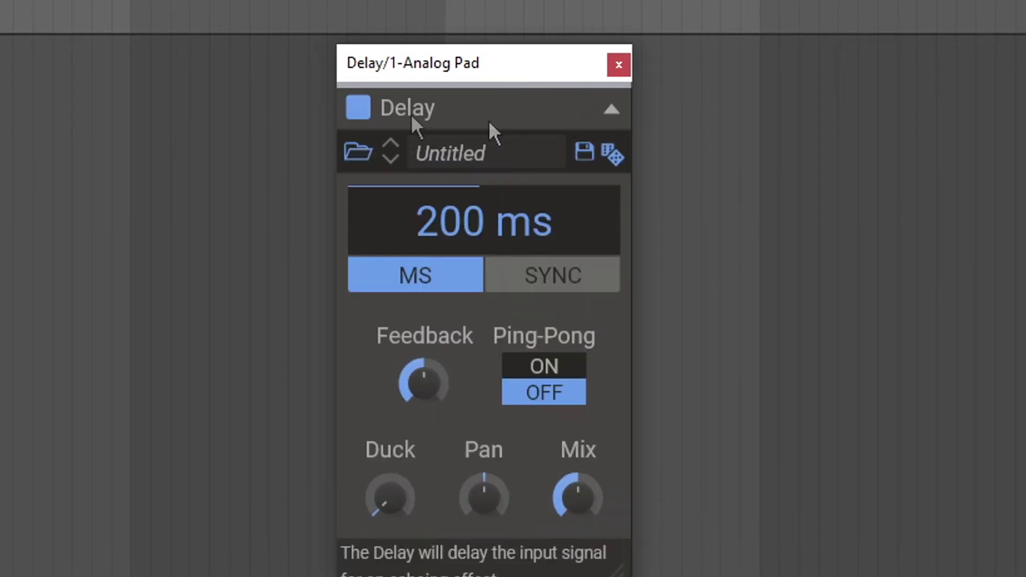
pyautogui.click(366, 108)
pyautogui.click(367, 107)
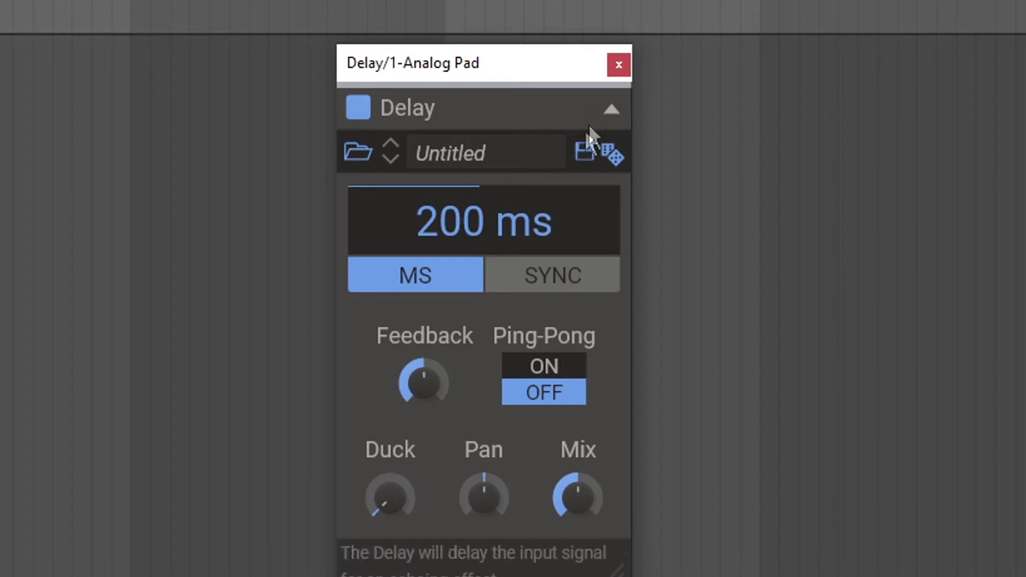
pyautogui.click(611, 108)
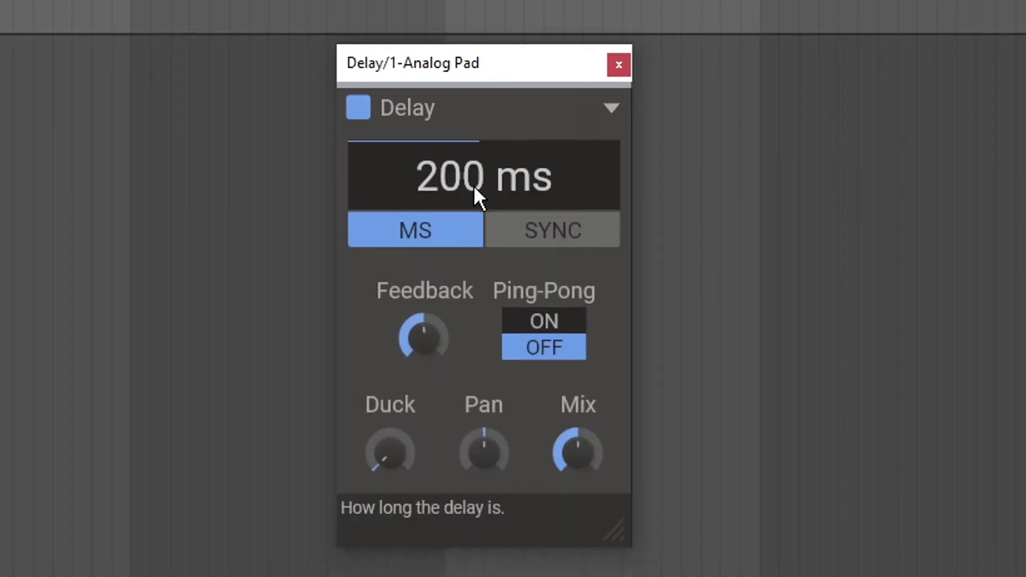
pyautogui.click(547, 235)
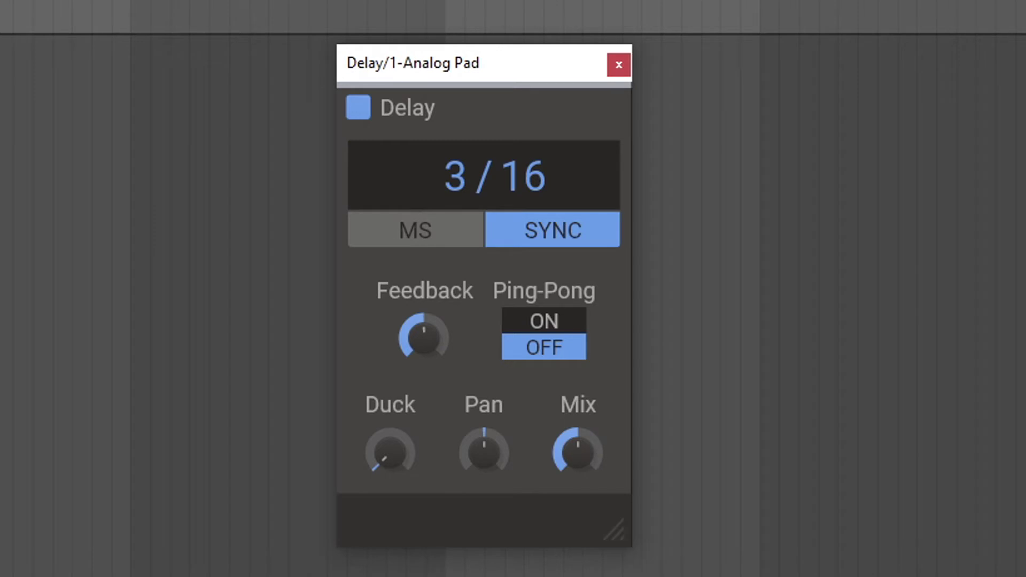
pyautogui.moveTo(459, 165)
pyautogui.mouseDown()
pyautogui.moveTo(474, 86)
pyautogui.moveTo(474, 126)
pyautogui.moveTo(452, 163)
pyautogui.mouseUp()
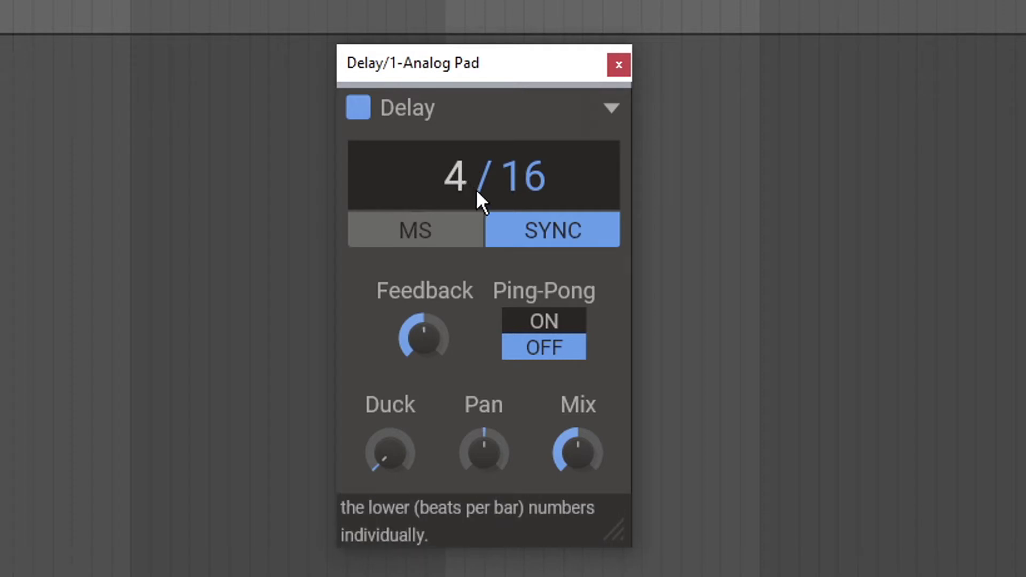
pyautogui.click(480, 219)
pyautogui.moveTo(489, 194); pyautogui.dragTo(490, 200)
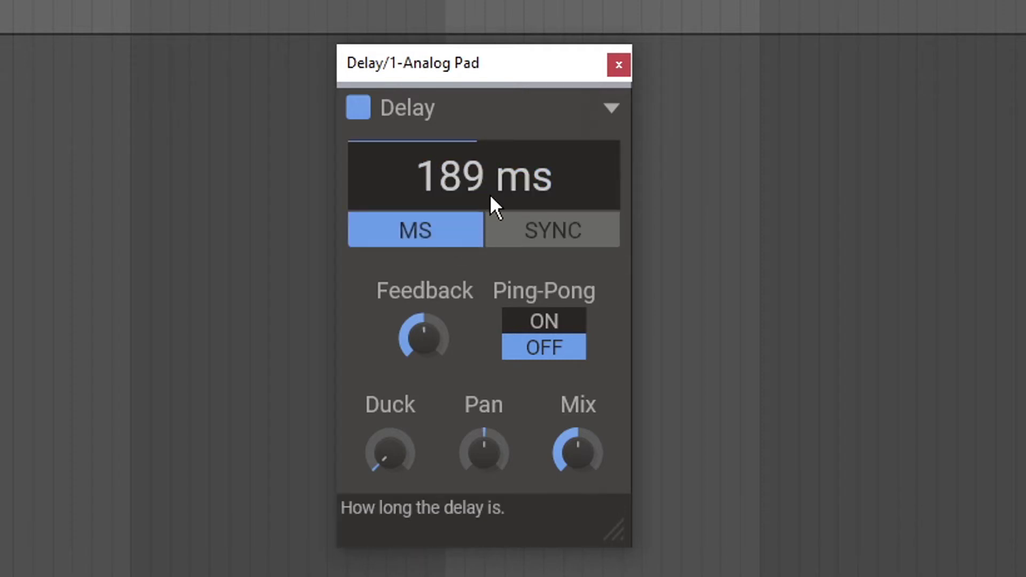
# Sweep Feedback, leaving it slightly above 0 %, and turn Ping-Pong on
pyautogui.scroll(-2, 485, 183)
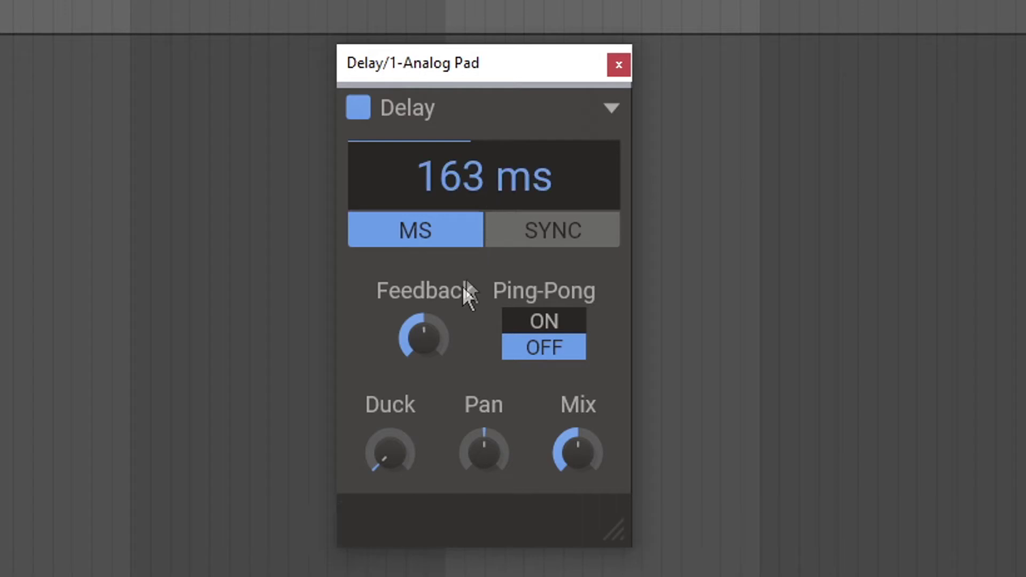
pyautogui.moveTo(437, 333)
pyautogui.mouseDown()
pyautogui.moveTo(437, 305)
pyautogui.moveTo(435, 338)
pyautogui.mouseUp()
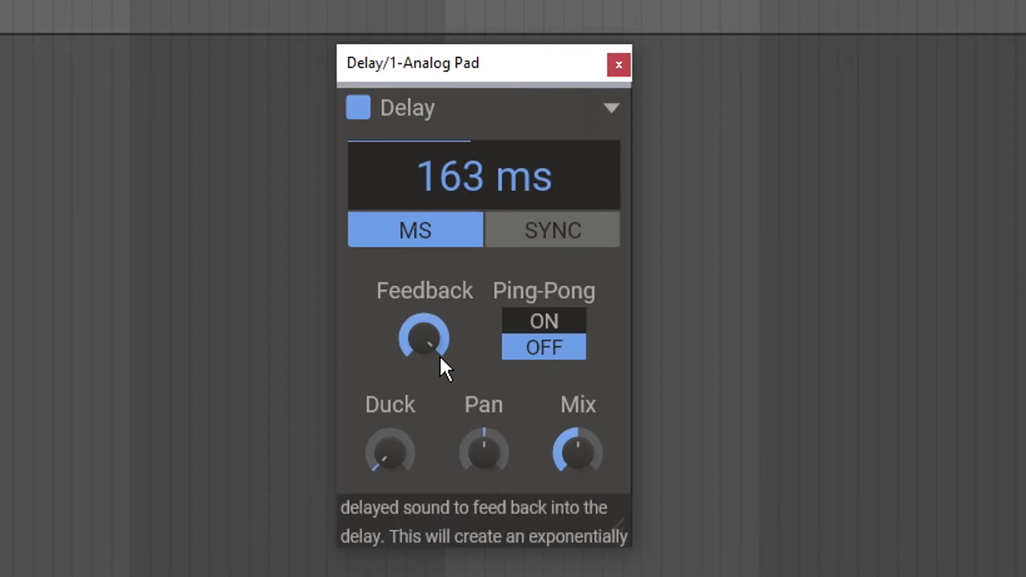
pyautogui.moveTo(424, 328)
pyautogui.mouseDown()
pyautogui.moveTo(425, 374)
pyautogui.moveTo(415, 342)
pyautogui.mouseUp()
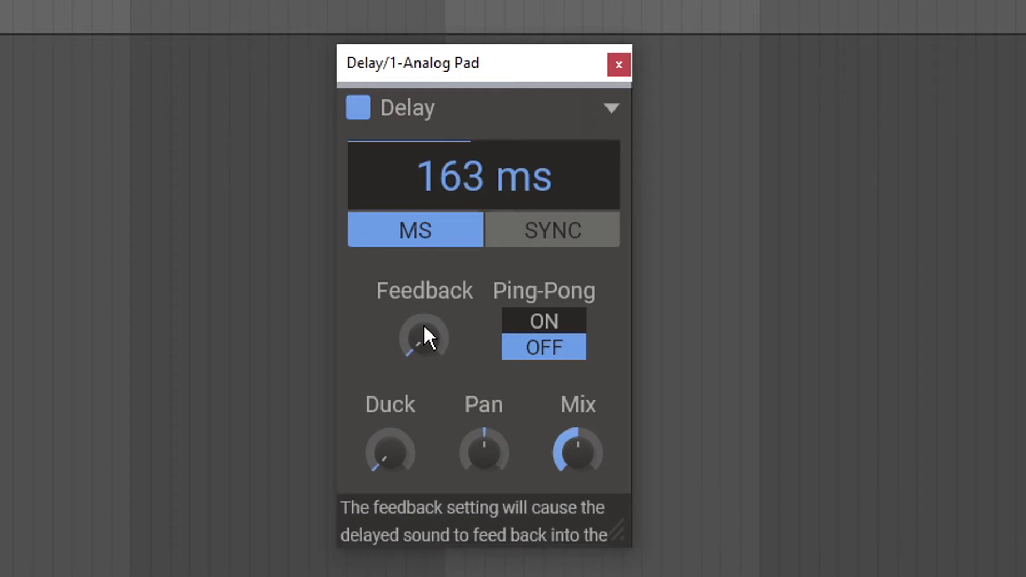
pyautogui.click(424, 326)
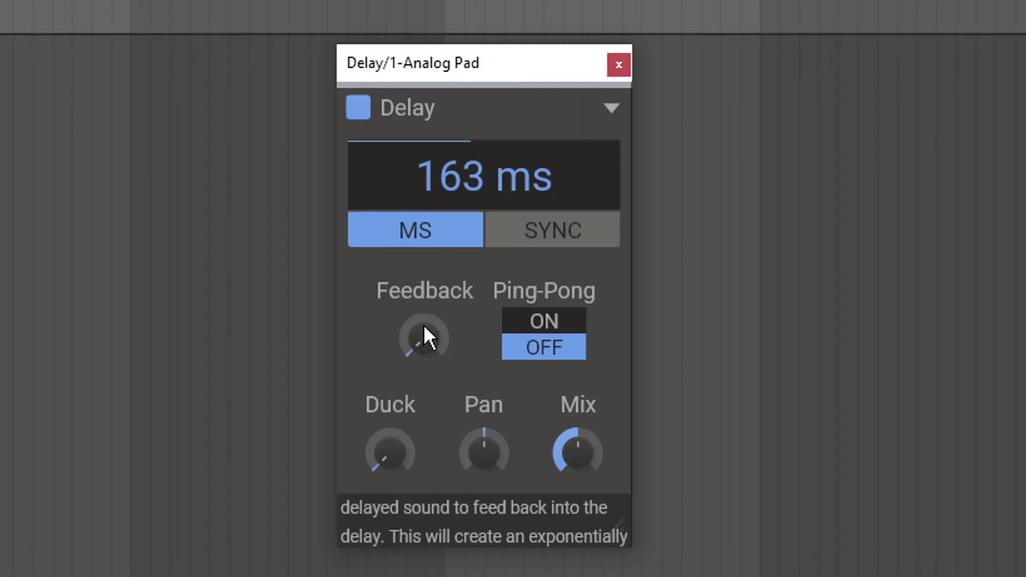
pyautogui.moveTo(424, 326); pyautogui.dragTo(424, 317)
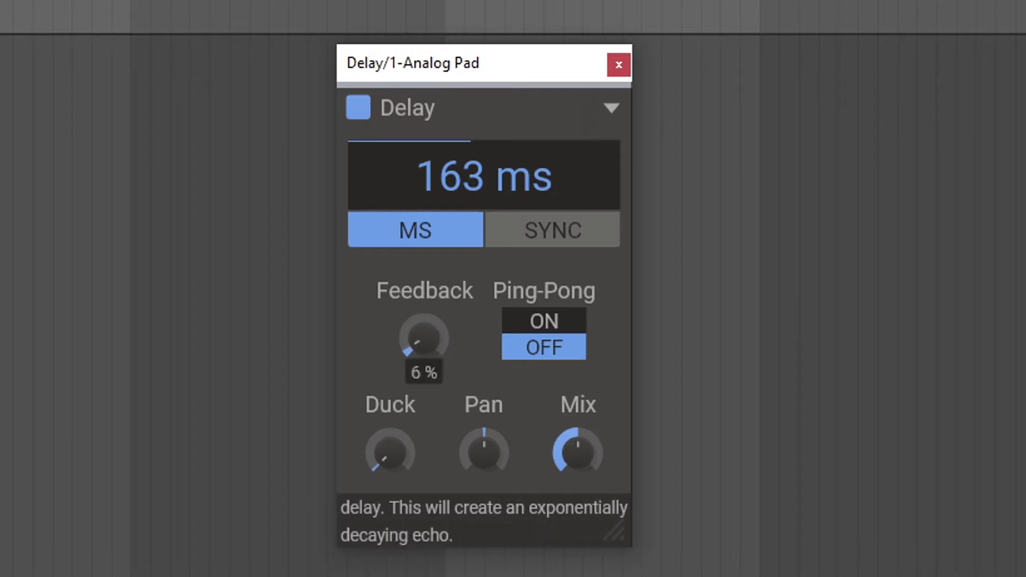
pyautogui.click(545, 322)
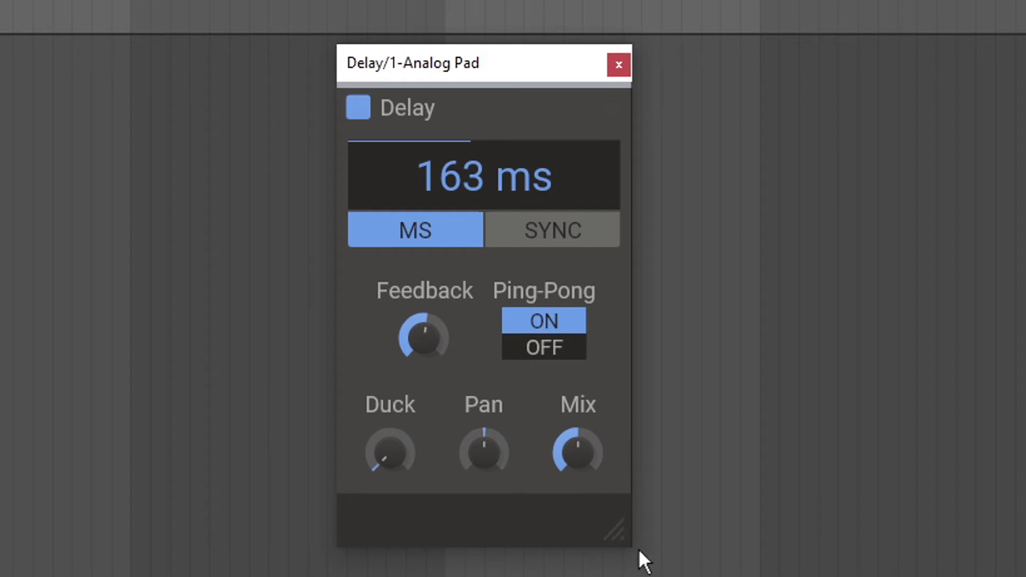
# Scale the Delay interface to 150% and set the Duck amount to about half
pyautogui.moveTo(618, 538); pyautogui.dragTo(725, 576)
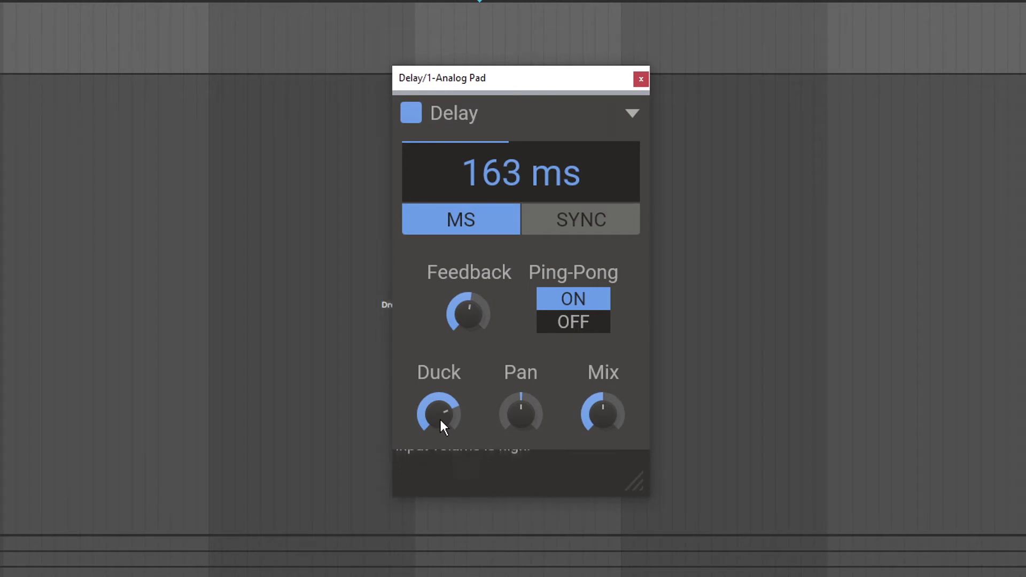
pyautogui.moveTo(440, 420); pyautogui.dragTo(439, 414)
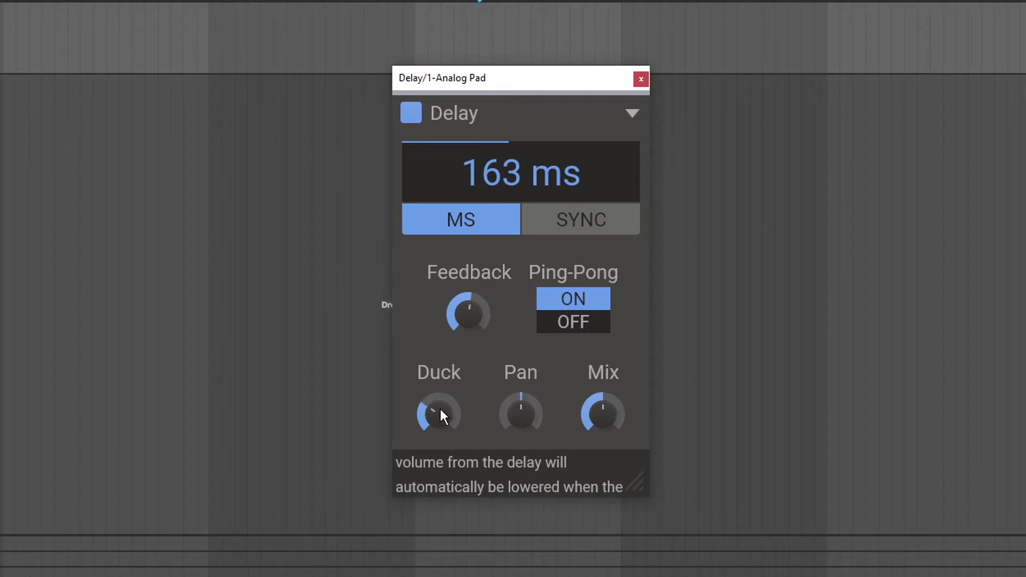
pyautogui.moveTo(440, 410)
pyautogui.mouseDown()
pyautogui.moveTo(440, 418)
pyautogui.moveTo(439, 406)
pyautogui.mouseUp()
pyautogui.moveTo(521, 413)
pyautogui.mouseDown()
pyautogui.moveTo(521, 396)
pyautogui.moveTo(524, 419)
pyautogui.mouseUp()
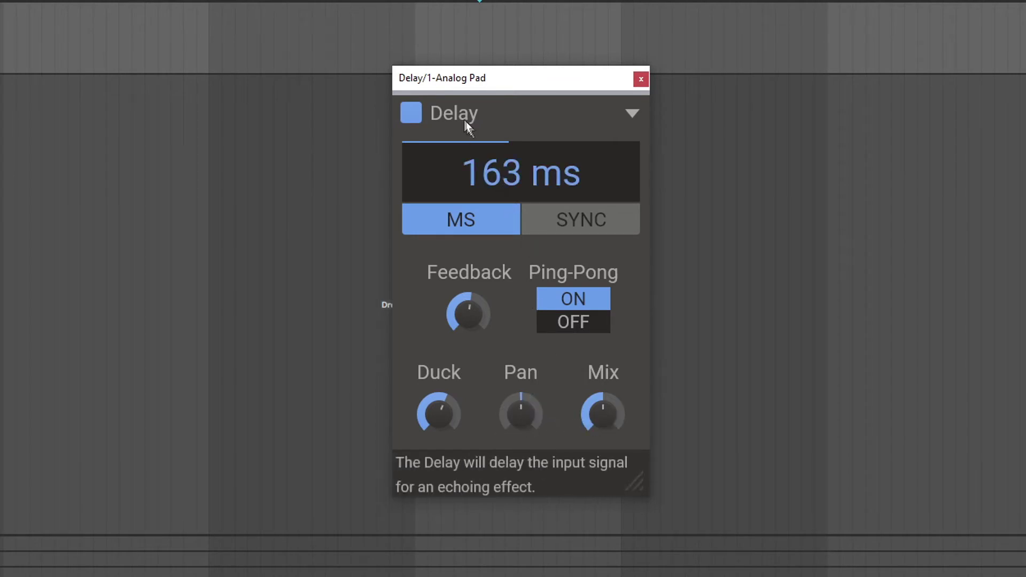
# Audition the Ducking presets: Duck Long, Ducking Machine and the Ducking Ping-Pong variants
pyautogui.click(632, 114)
pyautogui.click(410, 151)
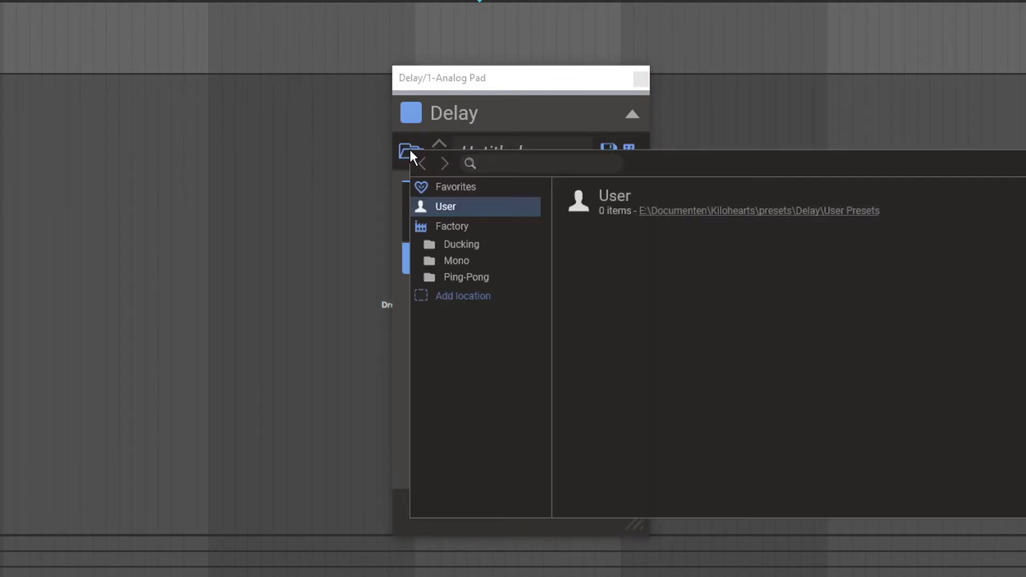
pyautogui.click(461, 244)
pyautogui.click(595, 232)
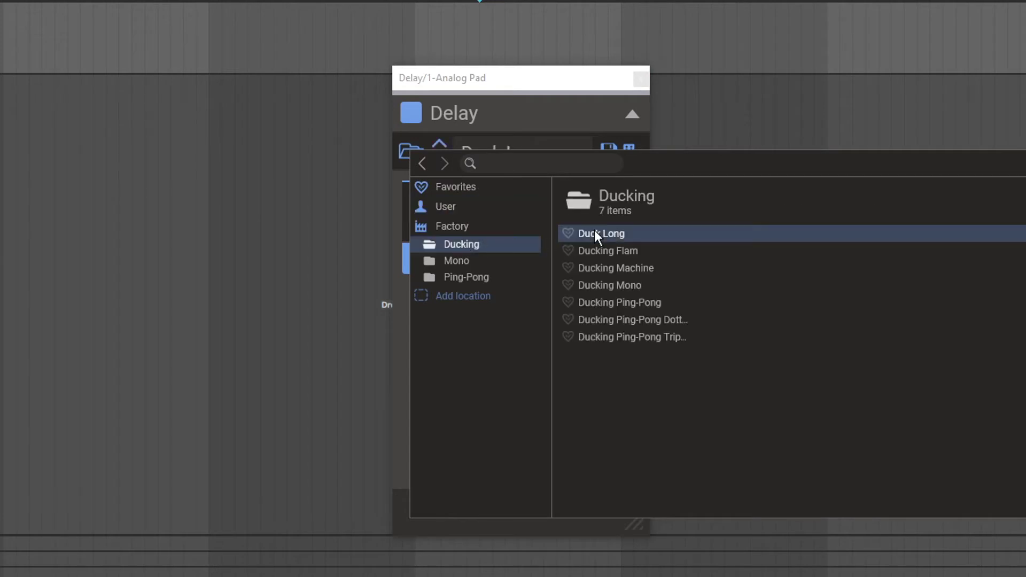
pyautogui.click(609, 268)
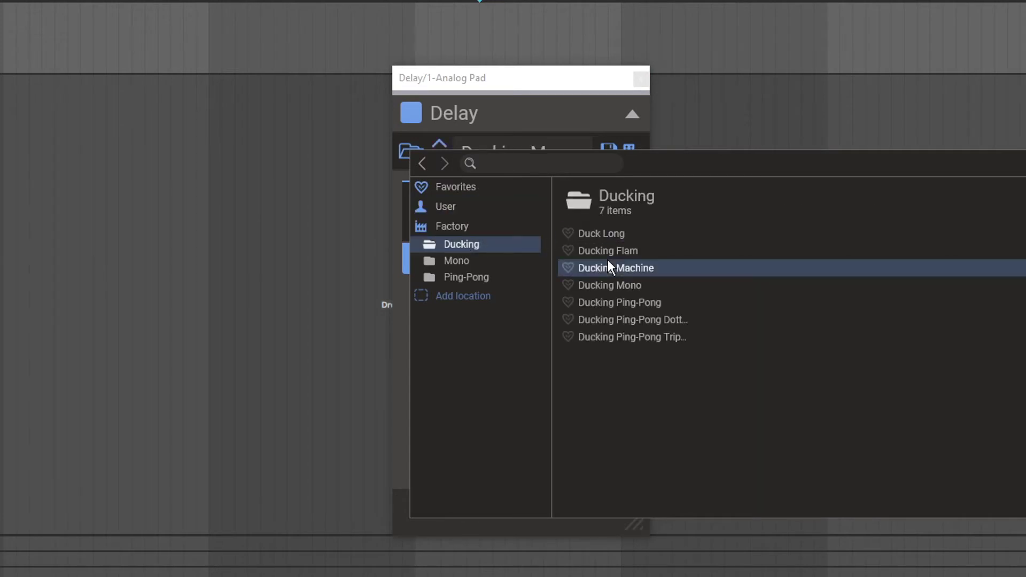
pyautogui.click(618, 302)
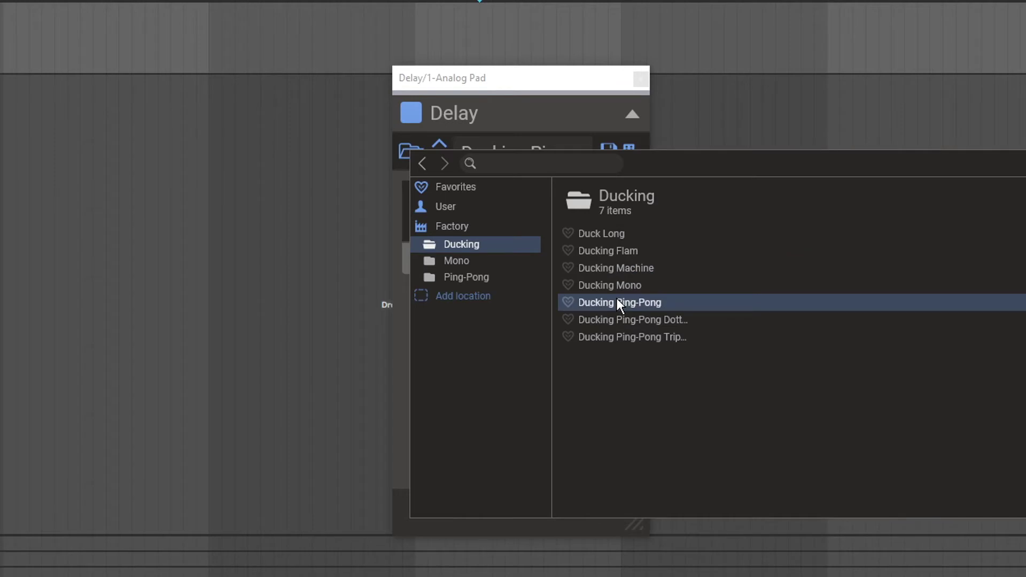
pyautogui.click(625, 336)
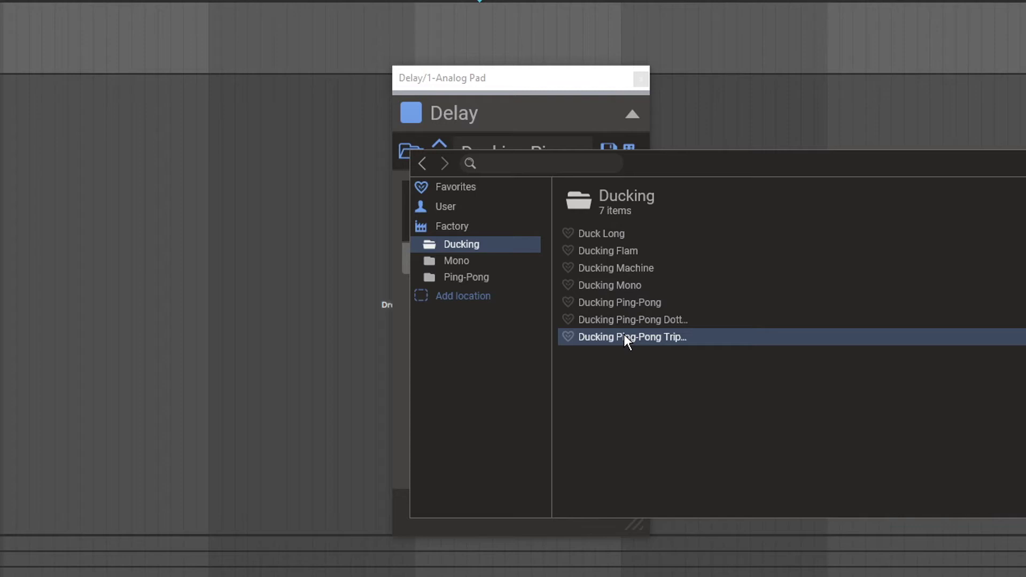
# From the Ping-Pong folder, try Ping-Pong 1.8, then load Ping-Pong Dotted 1.8
pyautogui.click(486, 279)
pyautogui.click(602, 250)
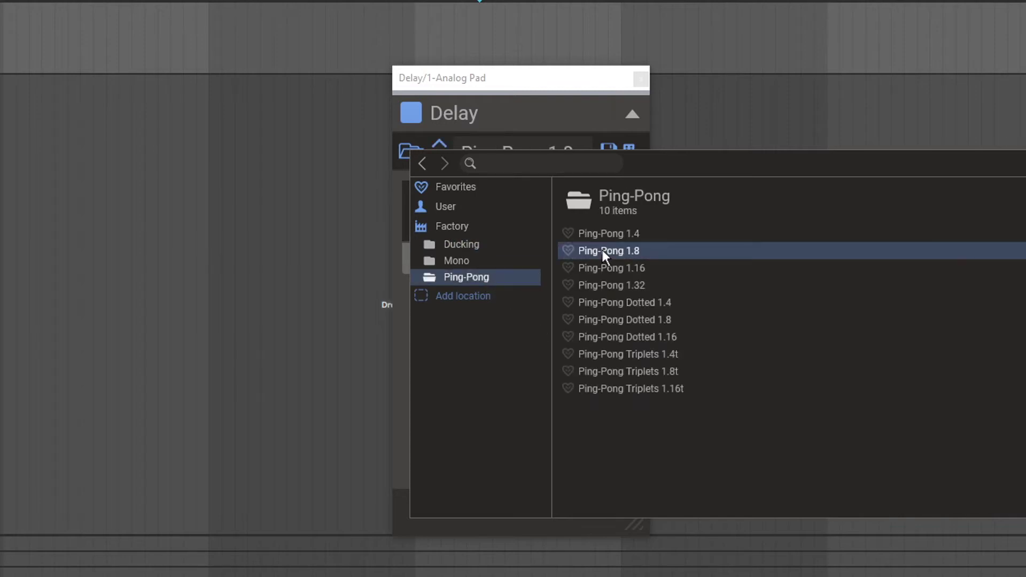
pyautogui.click(610, 315)
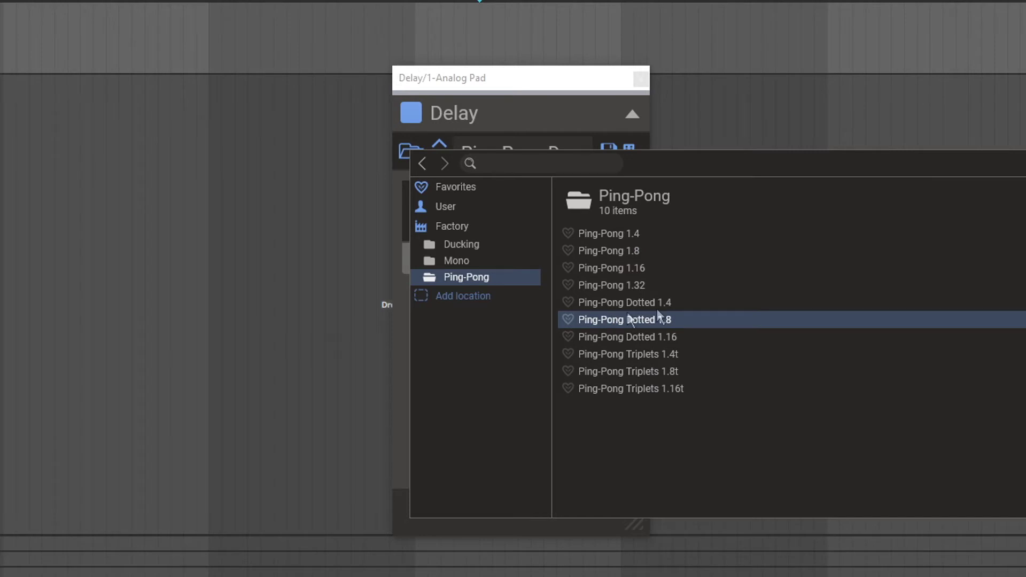
pyautogui.click(629, 92)
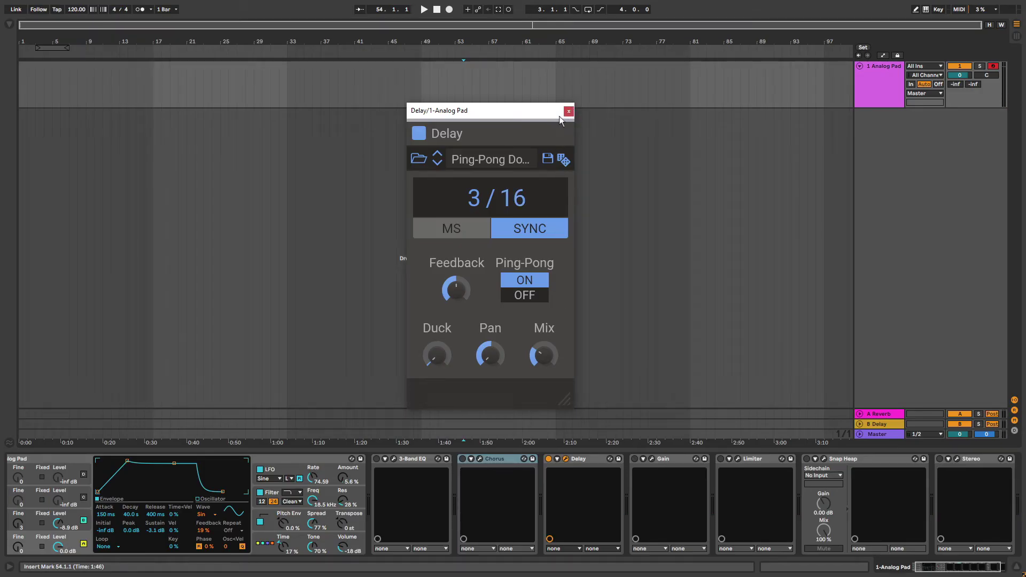
# Close the Delay window, switch Delay off and Gain on, and centre the Gain window
pyautogui.click(569, 111)
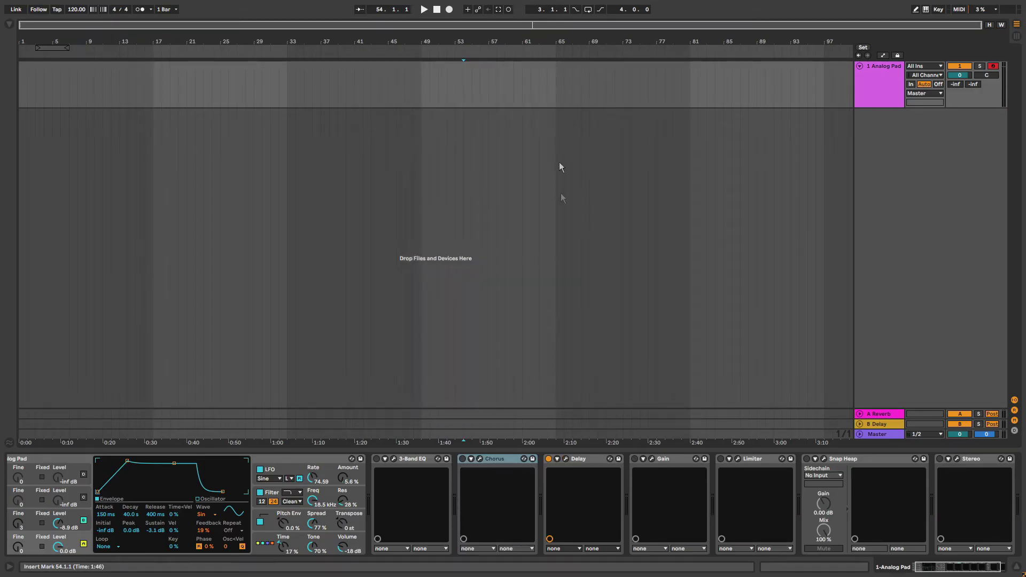
pyautogui.click(548, 459)
pyautogui.click(634, 458)
pyautogui.click(651, 458)
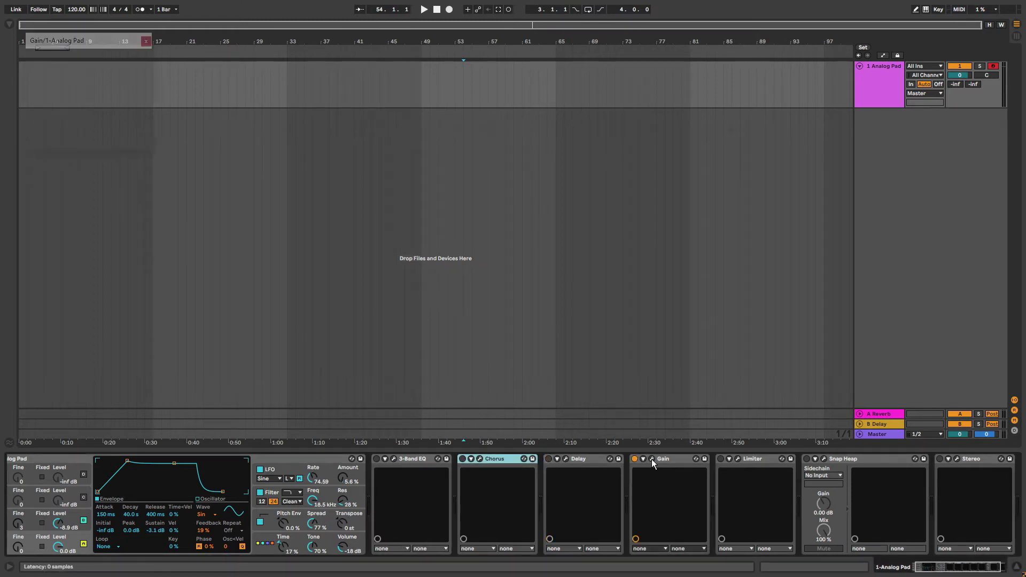
pyautogui.moveTo(98, 36); pyautogui.dragTo(451, 59)
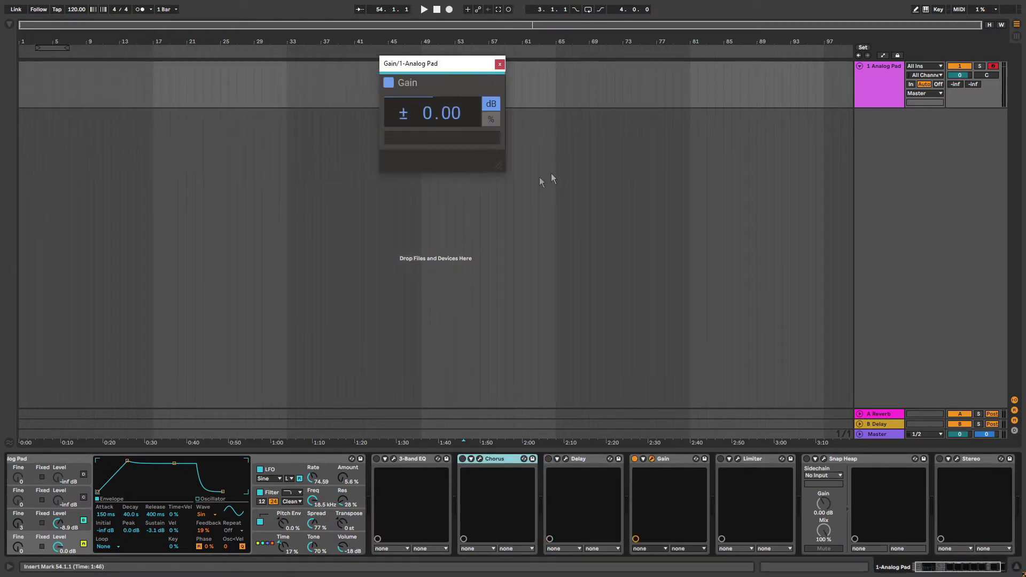
# Toggle the Gain readout between dB and percent, leaving it at 100.0 %
pyautogui.click(490, 118)
pyautogui.click(491, 105)
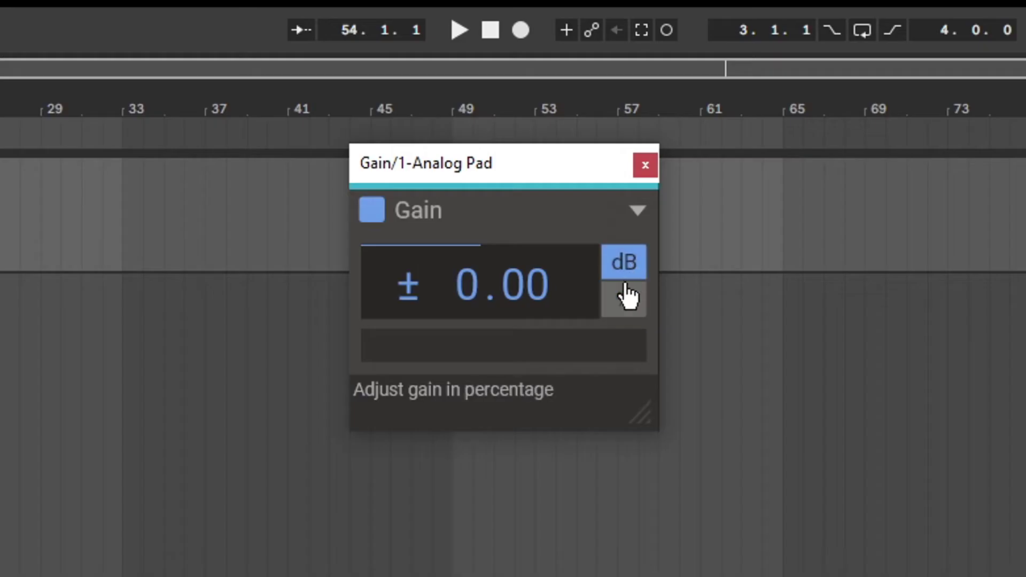
pyautogui.click(629, 298)
pyautogui.click(607, 262)
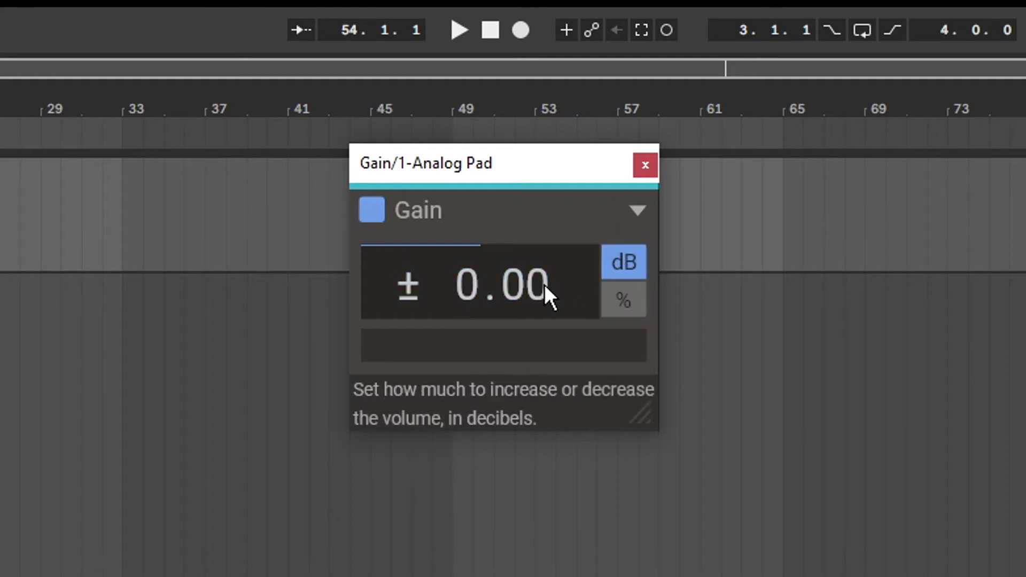
pyautogui.moveTo(487, 285); pyautogui.dragTo(540, 283)
pyautogui.click(636, 312)
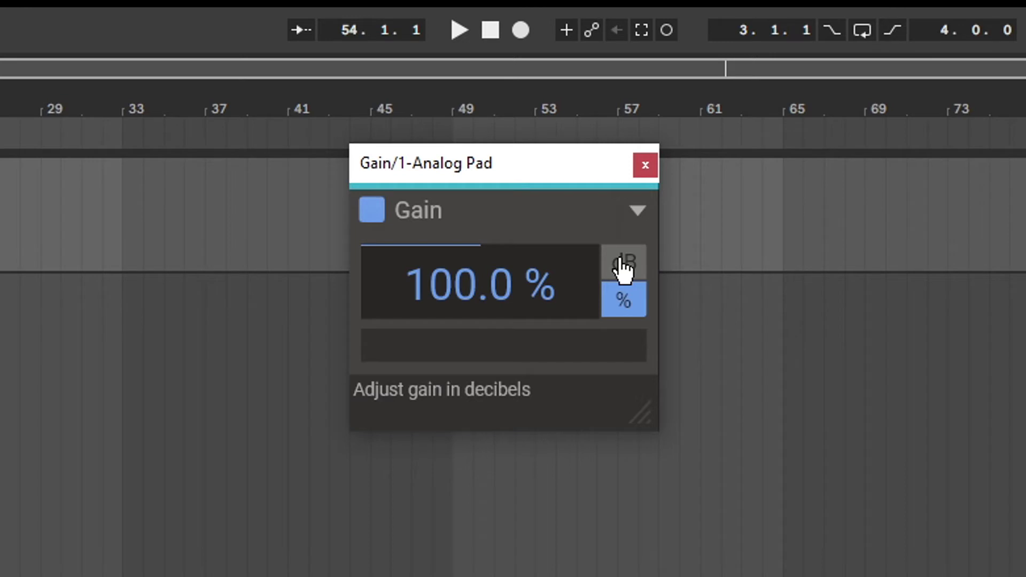
# Reposition and enlarge the Gain interface, then close its window
pyautogui.moveTo(476, 175); pyautogui.dragTo(568, 205)
pyautogui.moveTo(739, 454); pyautogui.dragTo(731, 419)
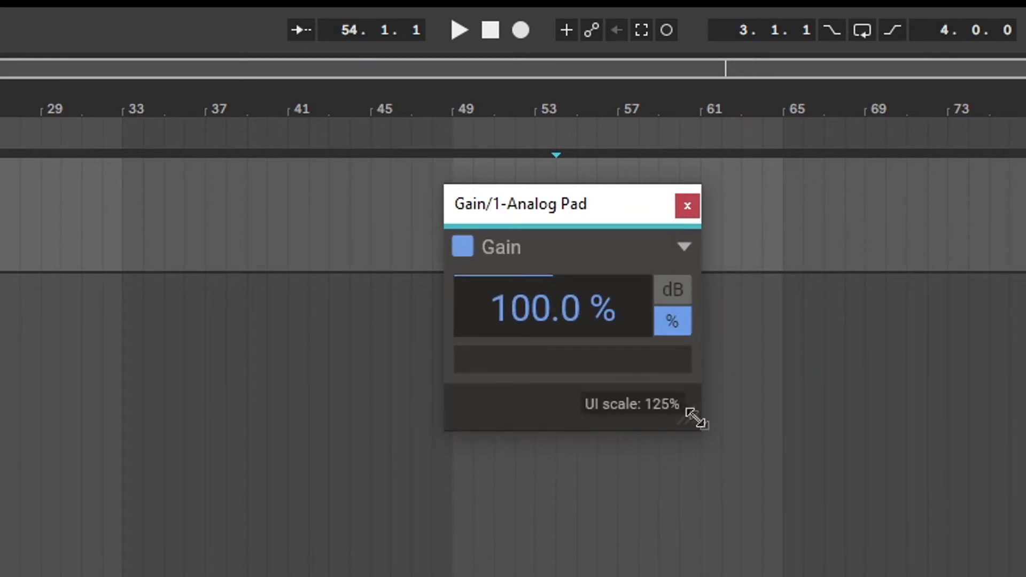
pyautogui.press('Escape')
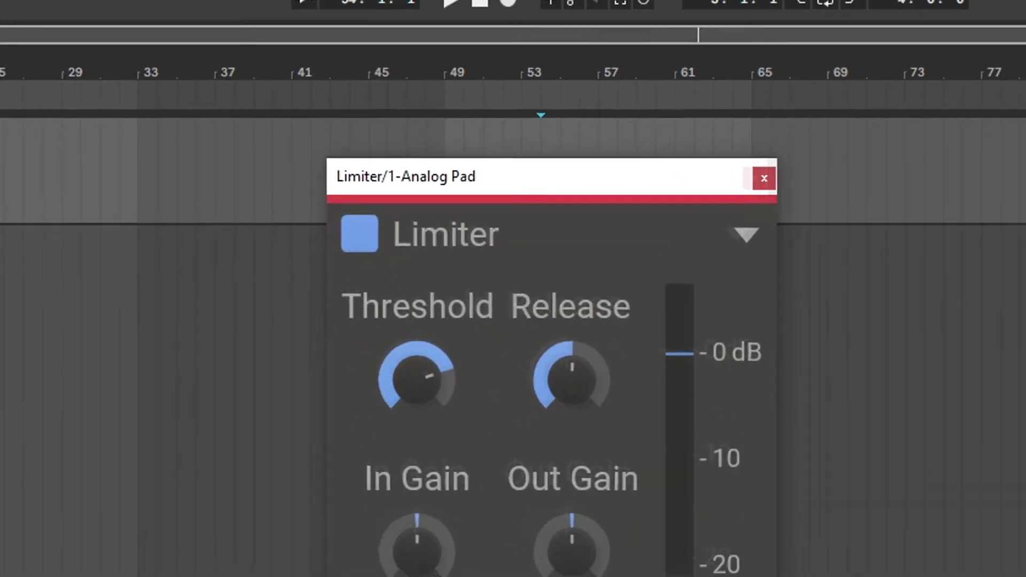
# Enlarge the Limiter, set Threshold near -12 dB and Release to 29.5 ms
pyautogui.moveTo(758, 574); pyautogui.dragTo(714, 503)
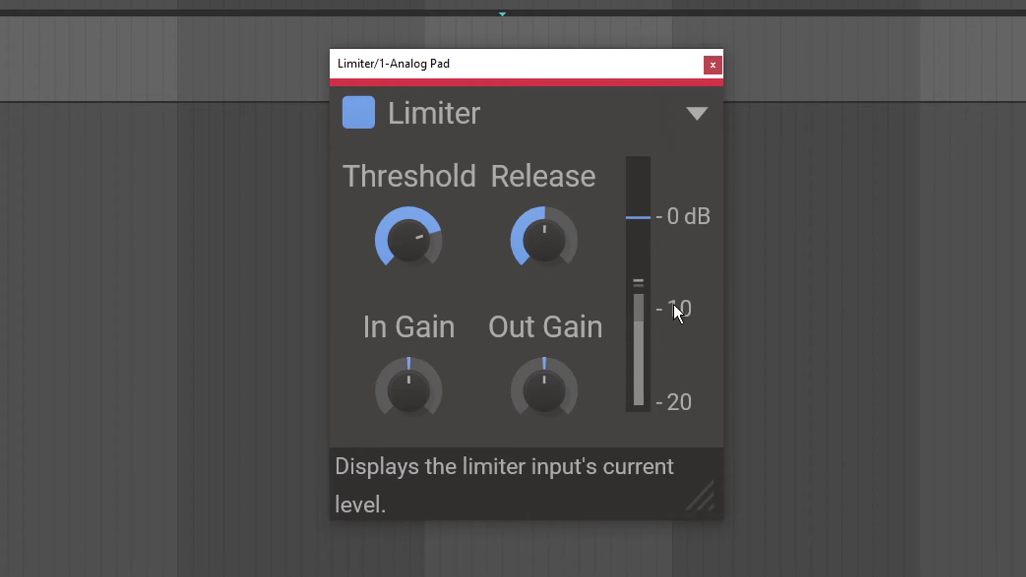
pyautogui.moveTo(413, 235)
pyautogui.mouseDown()
pyautogui.moveTo(412, 284)
pyautogui.moveTo(412, 235)
pyautogui.mouseUp()
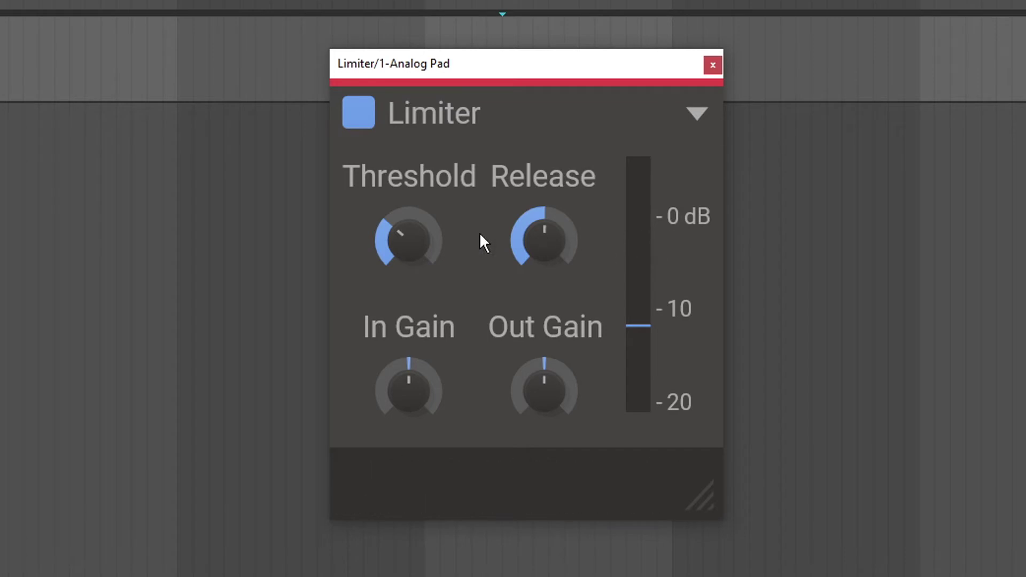
pyautogui.moveTo(409, 240)
pyautogui.mouseDown()
pyautogui.moveTo(408, 228)
pyautogui.moveTo(408, 241)
pyautogui.moveTo(425, 233)
pyautogui.mouseUp()
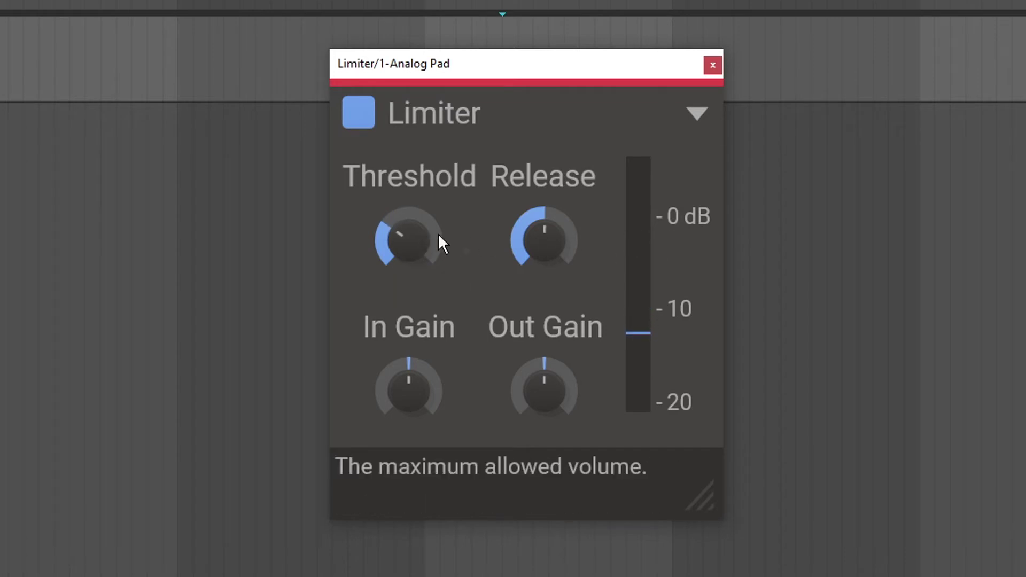
pyautogui.moveTo(648, 334)
pyautogui.mouseDown()
pyautogui.moveTo(662, 240)
pyautogui.moveTo(655, 367)
pyautogui.moveTo(674, 247)
pyautogui.moveTo(645, 362)
pyautogui.mouseUp()
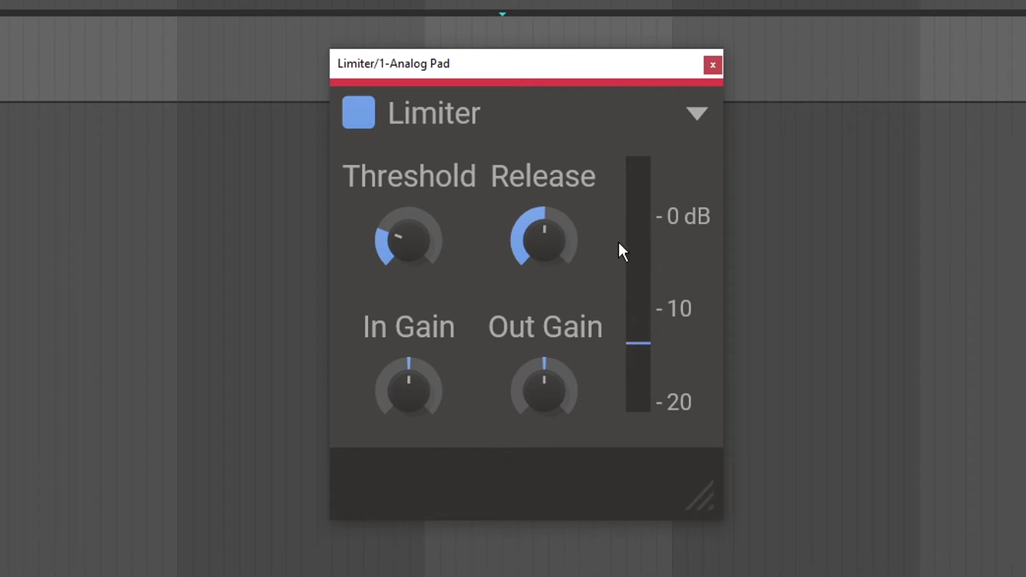
pyautogui.moveTo(559, 252)
pyautogui.mouseDown()
pyautogui.moveTo(558, 229)
pyautogui.moveTo(558, 248)
pyautogui.mouseUp()
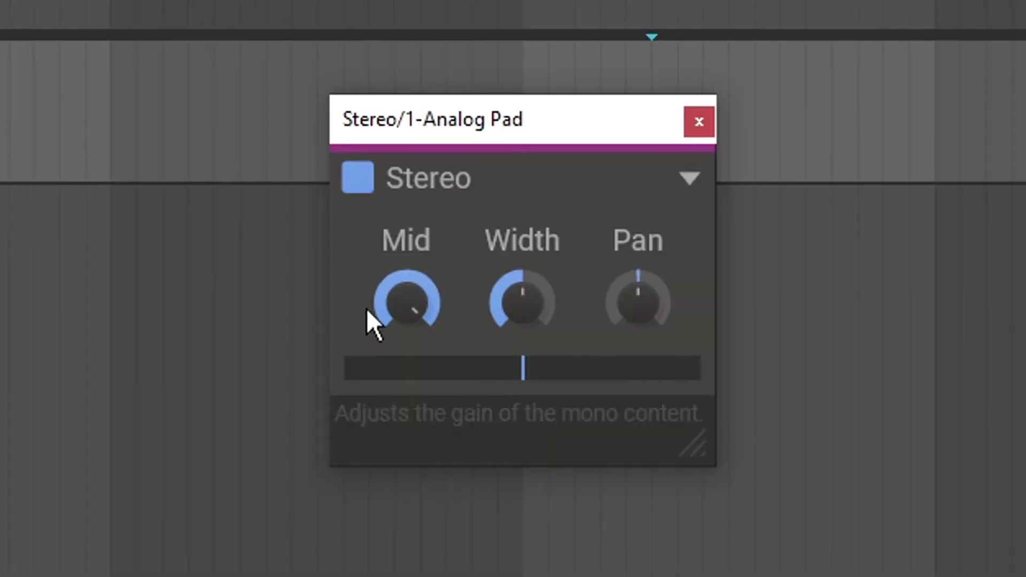
# Audition Stereo's Mid (39%), Width (8% to 600%) and Pan, returning Width to 100%
pyautogui.moveTo(367, 313); pyautogui.dragTo(382, 287)
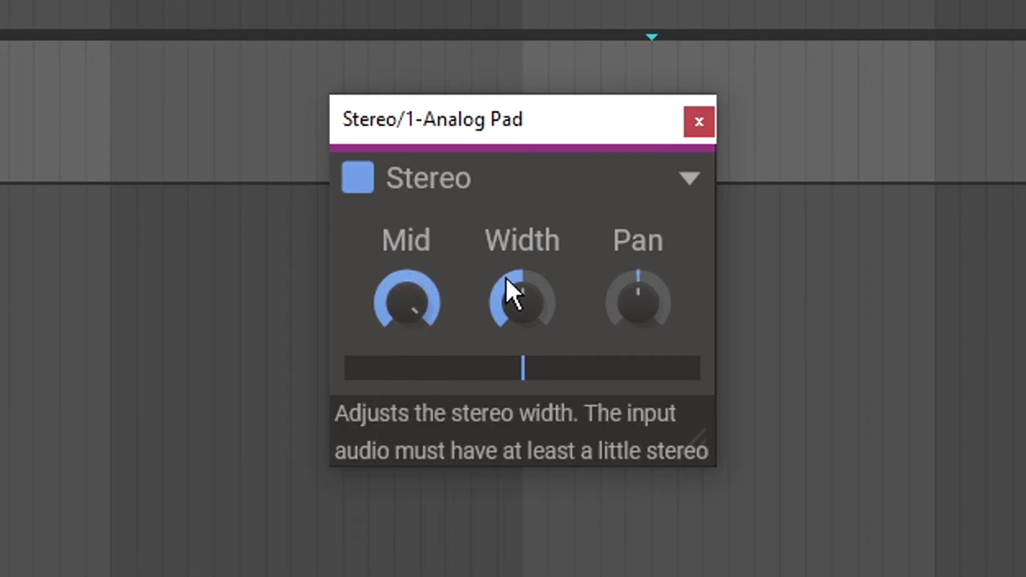
pyautogui.scroll(5, 521, 299)
pyautogui.moveTo(523, 289); pyautogui.dragTo(521, 216)
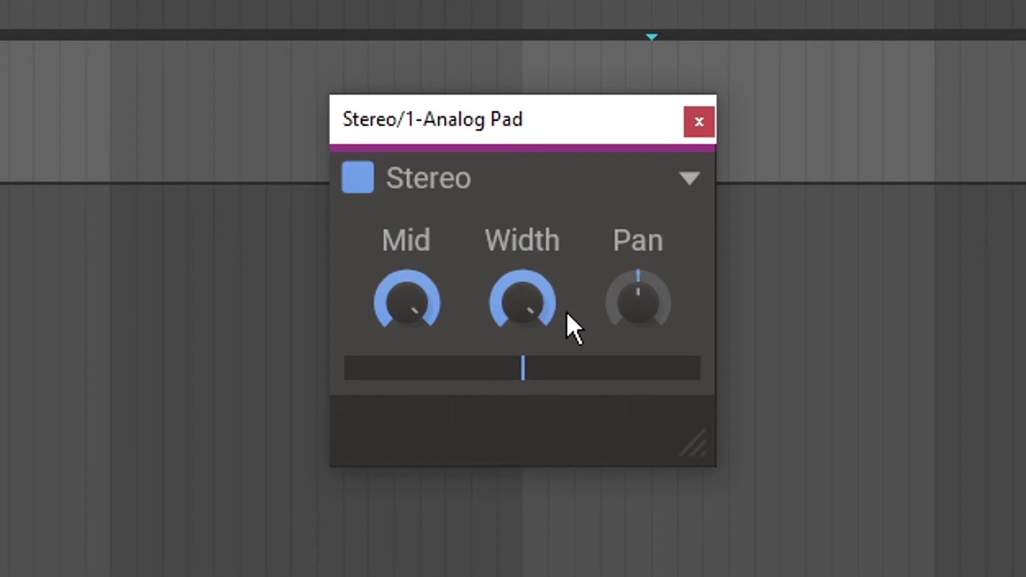
pyautogui.click(514, 330)
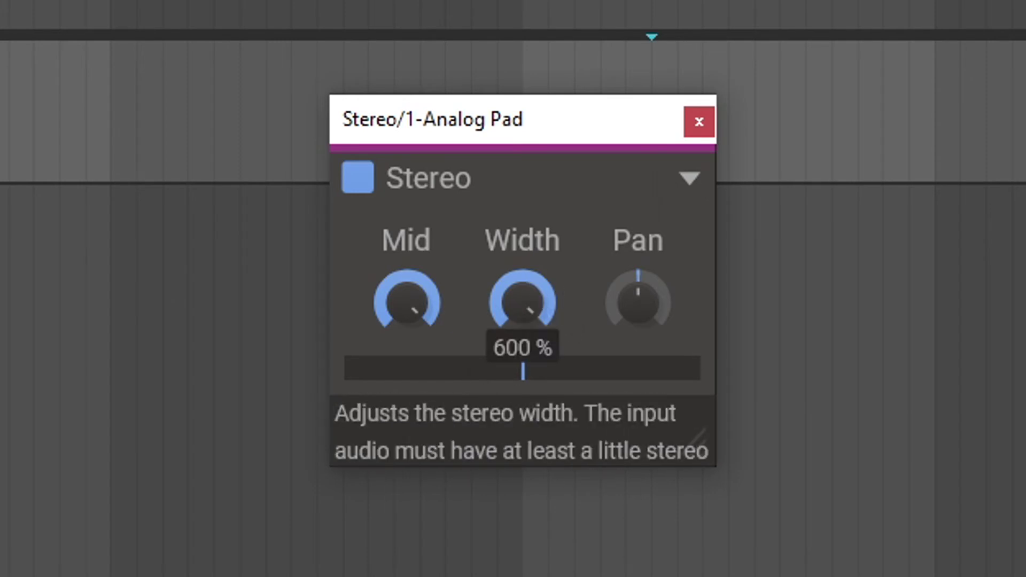
pyautogui.moveTo(523, 315); pyautogui.dragTo(534, 265)
pyautogui.moveTo(406, 302)
pyautogui.mouseDown()
pyautogui.moveTo(406, 356)
pyautogui.moveTo(406, 300)
pyautogui.mouseUp()
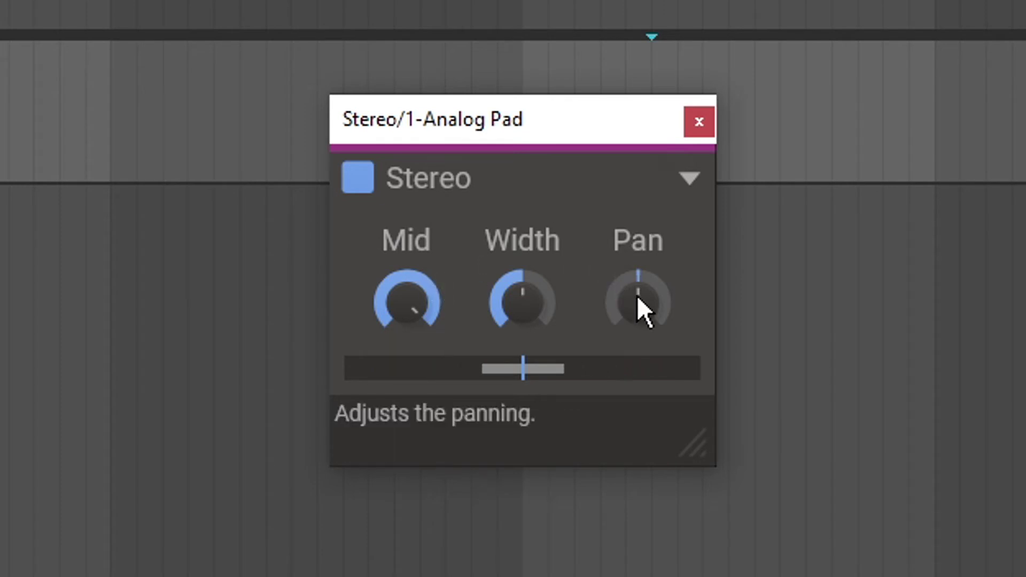
pyautogui.moveTo(638, 298)
pyautogui.mouseDown()
pyautogui.moveTo(638, 249)
pyautogui.moveTo(638, 336)
pyautogui.moveTo(637, 296)
pyautogui.mouseUp()
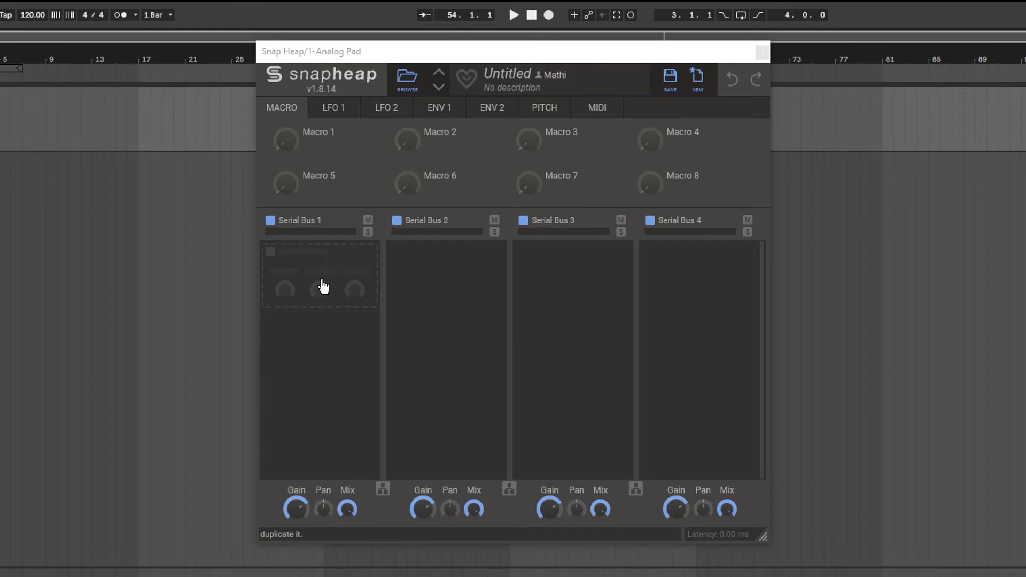
# Show the snapin list in Snap Heap's empty Serial Bus 1 lane
pyautogui.click(333, 273)
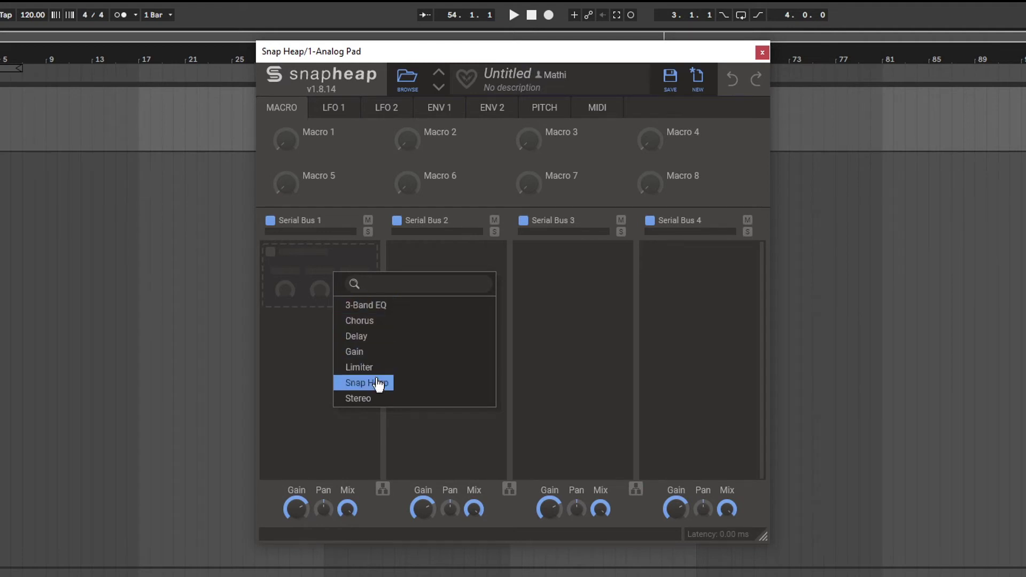
# Add a Stereo snapin to Serial Bus 1 with a Chorus snapin below it
pyautogui.click(362, 399)
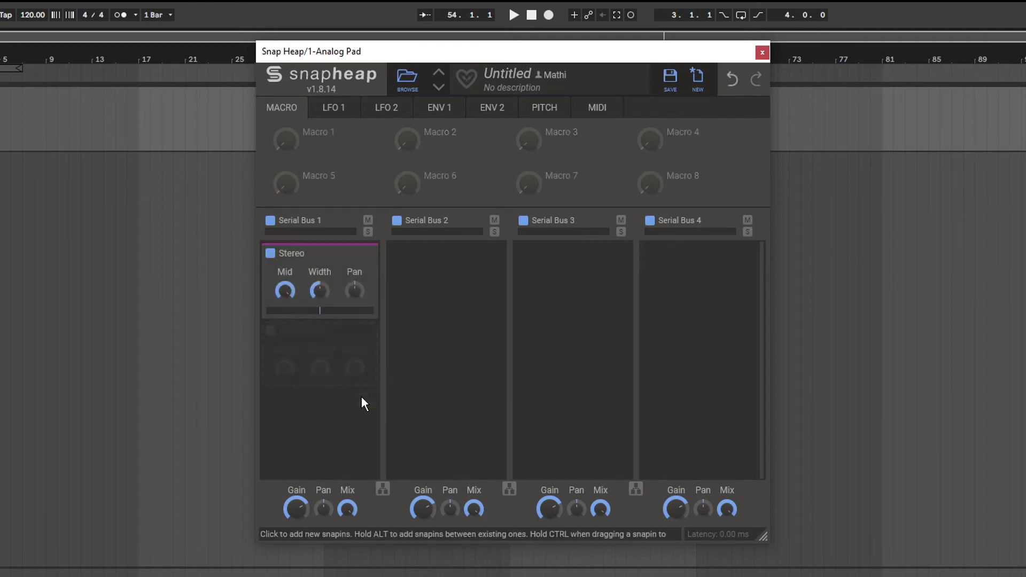
pyautogui.moveTo(316, 254)
pyautogui.click(319, 368)
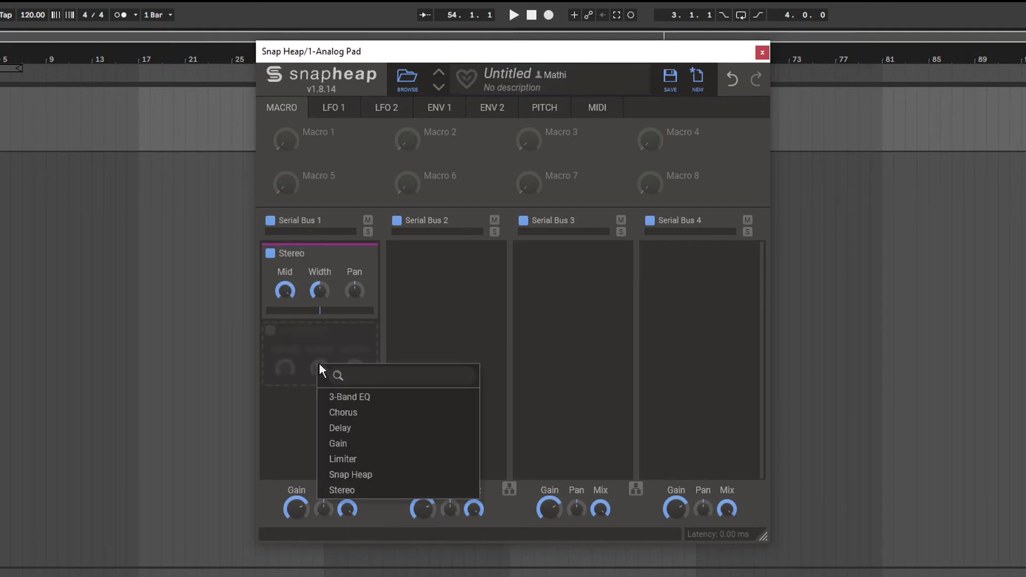
pyautogui.click(353, 414)
# Add 3-Band EQ and Limiter snapins below Chorus, then remove both again
pyautogui.click(317, 450)
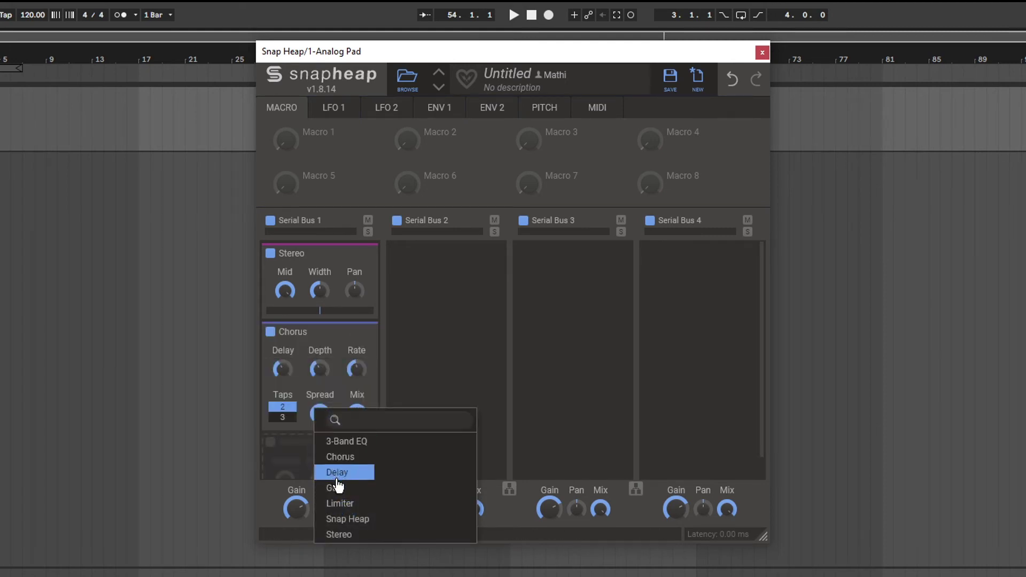
pyautogui.click(350, 441)
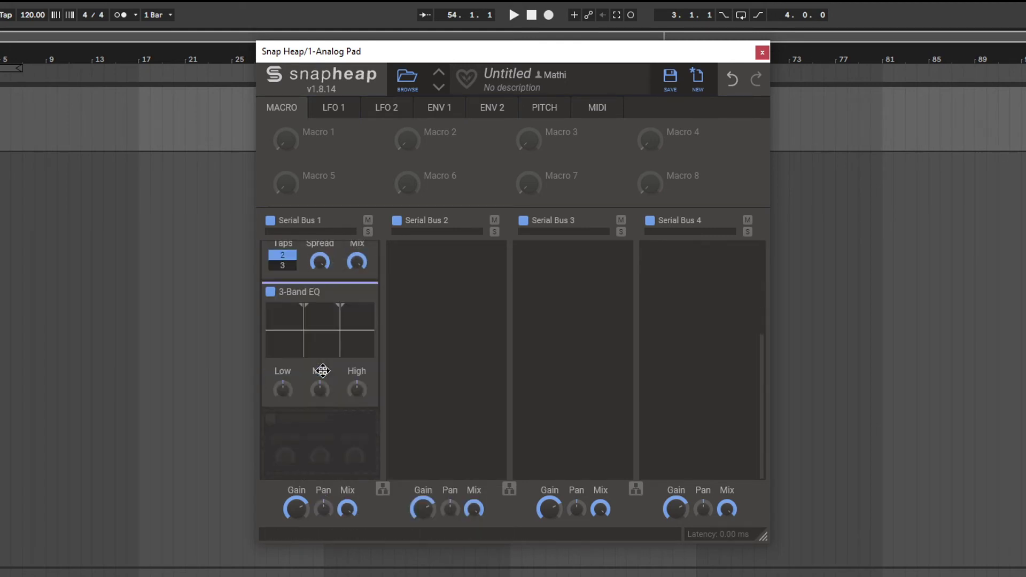
pyautogui.click(332, 411)
pyautogui.click(361, 501)
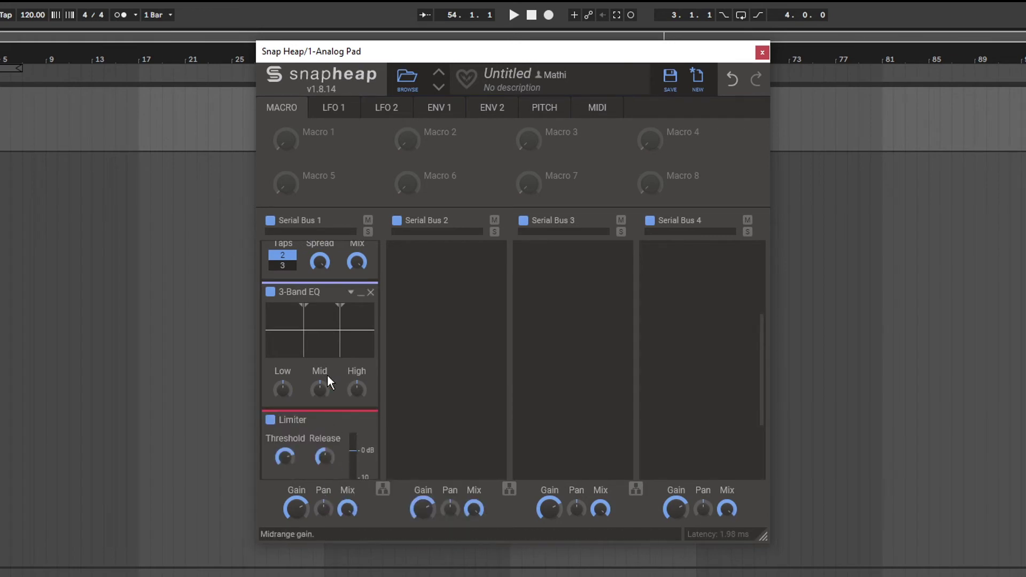
pyautogui.click(370, 307)
pyautogui.click(371, 443)
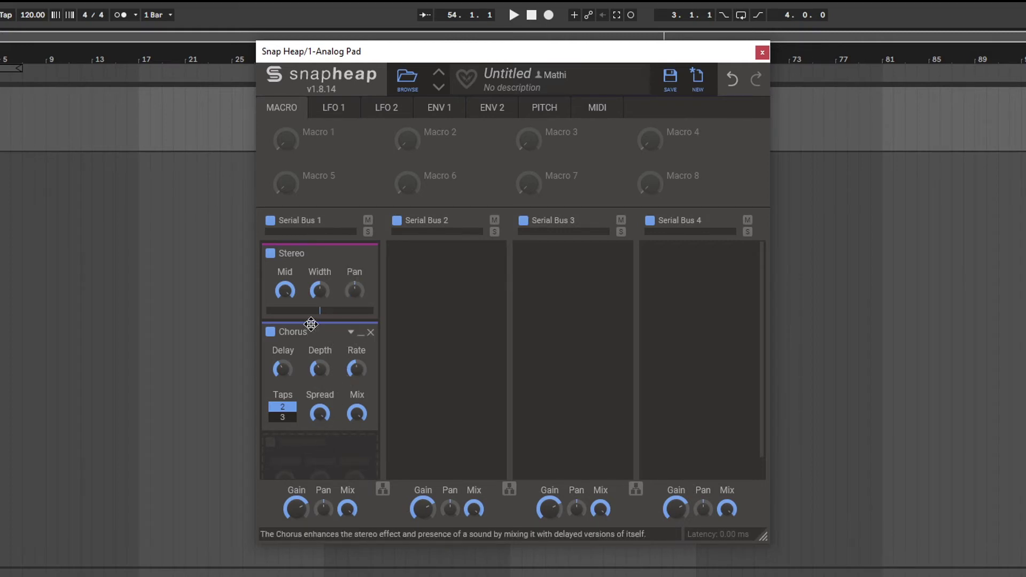
# Move Chorus above Stereo in Serial Bus 1, solo the lane, then disable and re-enable it
pyautogui.moveTo(294, 331); pyautogui.dragTo(306, 246)
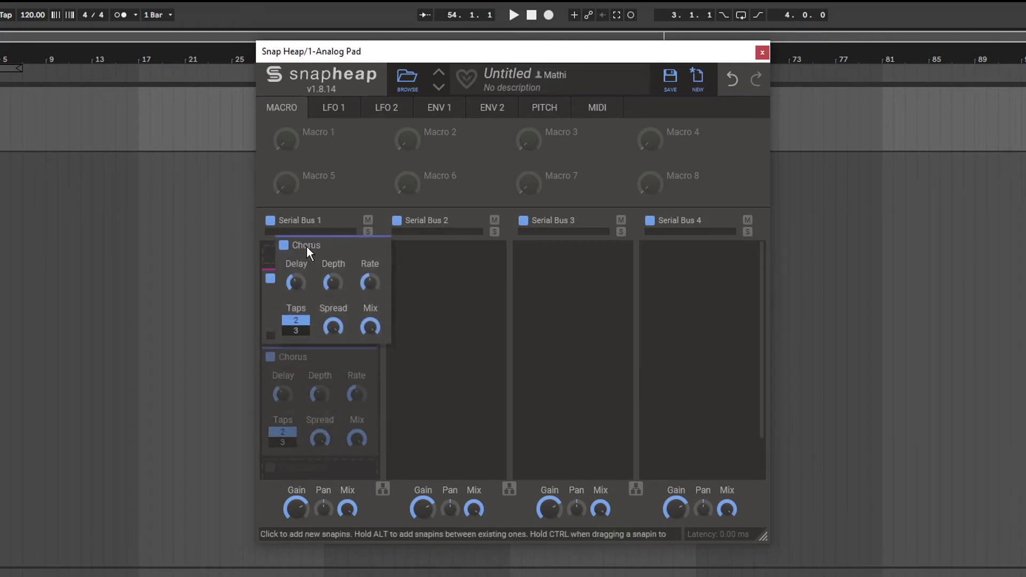
pyautogui.click(369, 231)
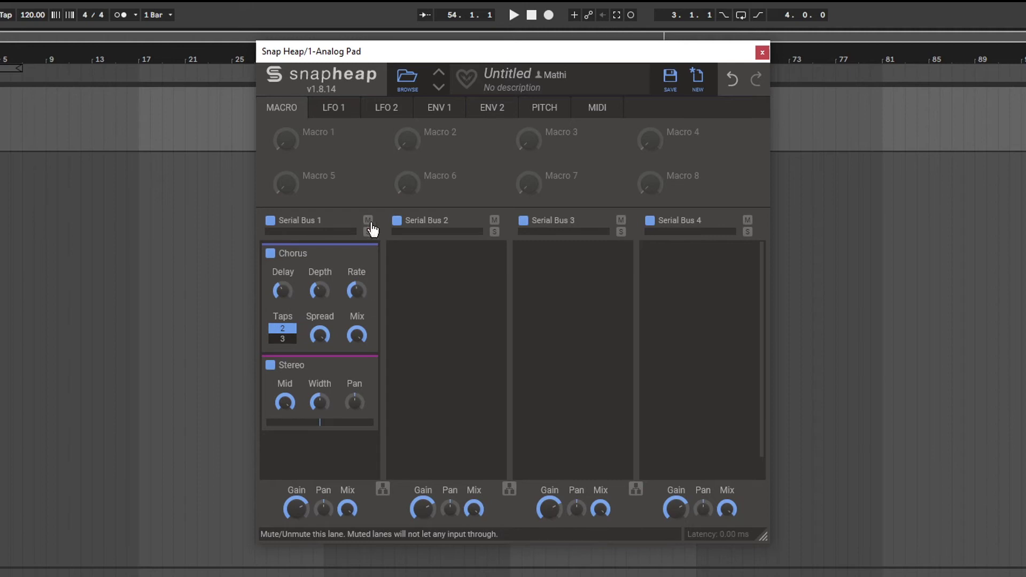
pyautogui.click(271, 221)
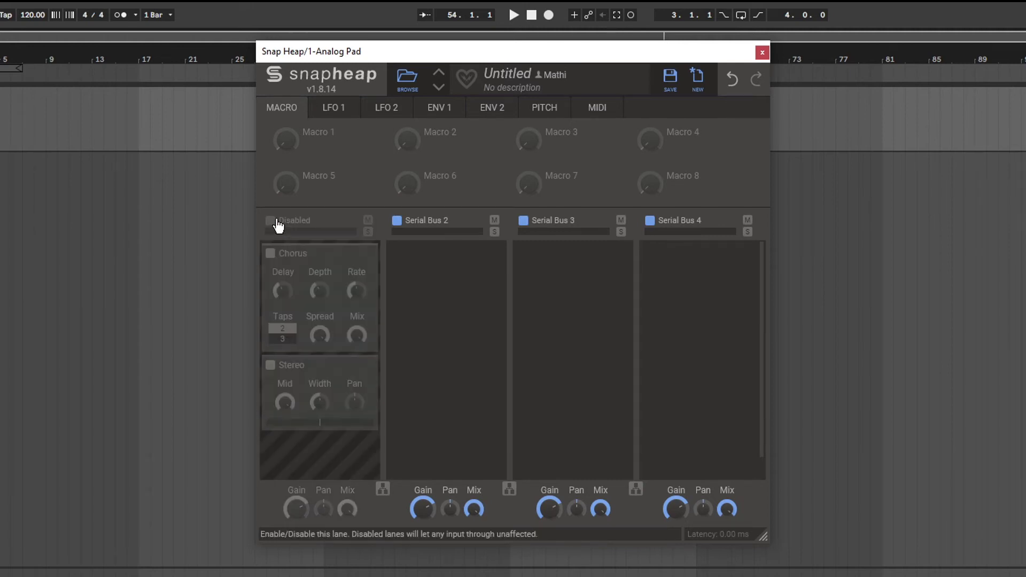
pyautogui.click(271, 220)
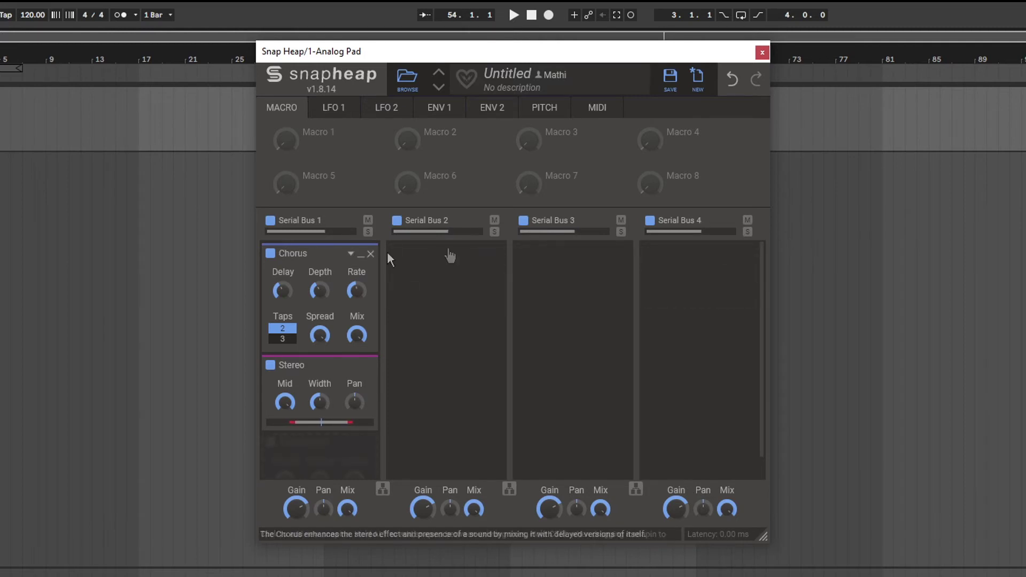
# Add a Delay snapin to Serial Bus 2, try parallel buses, then return to serial routing
pyautogui.click(414, 254)
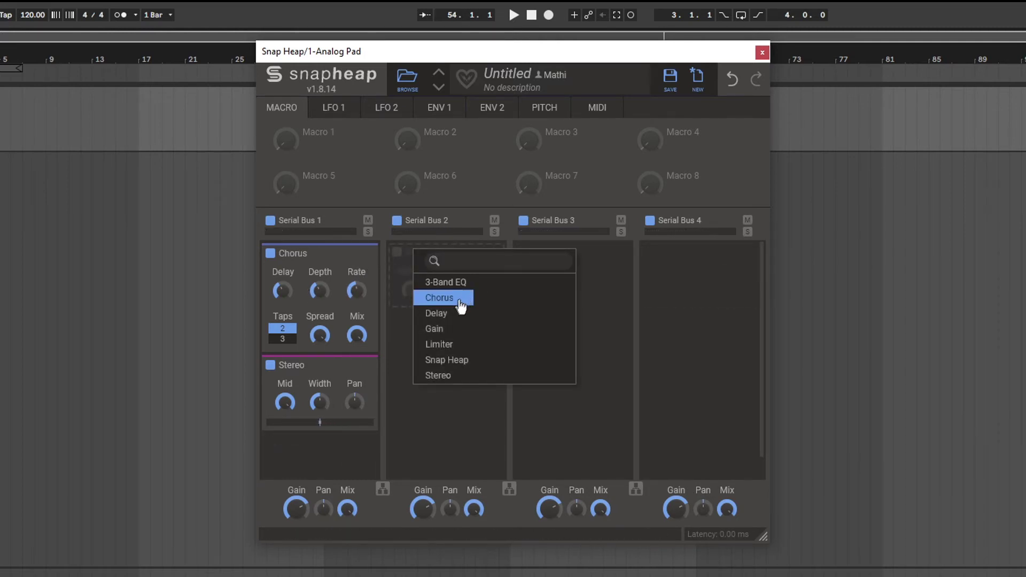
pyautogui.click(448, 313)
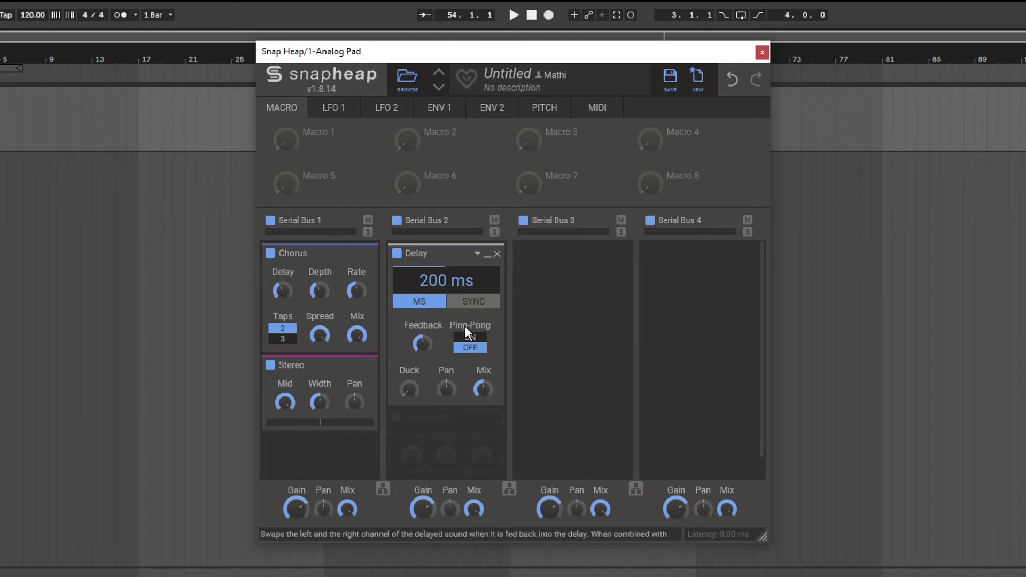
pyautogui.click(382, 490)
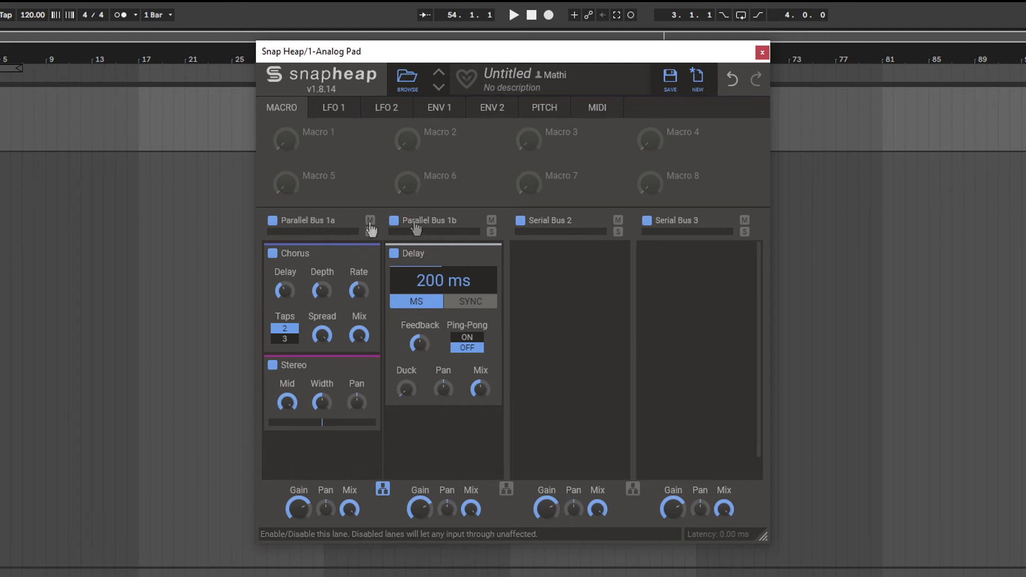
pyautogui.click(382, 489)
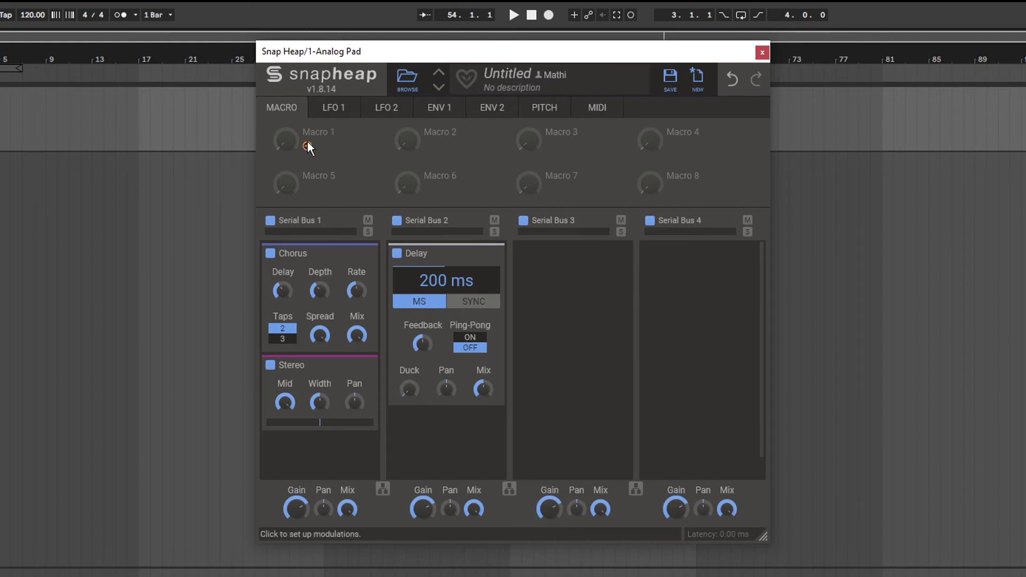
# Link Macro 1 to Chorus Spread and Stereo Width, set Width's modulation depth, and turn Macro 1 to 48%
pyautogui.click(308, 145)
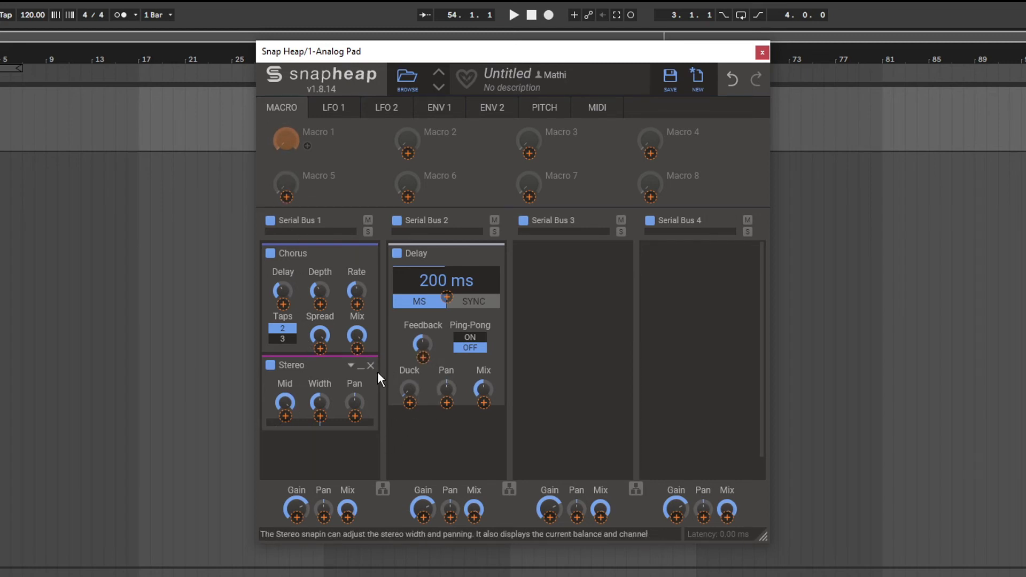
pyautogui.click(319, 349)
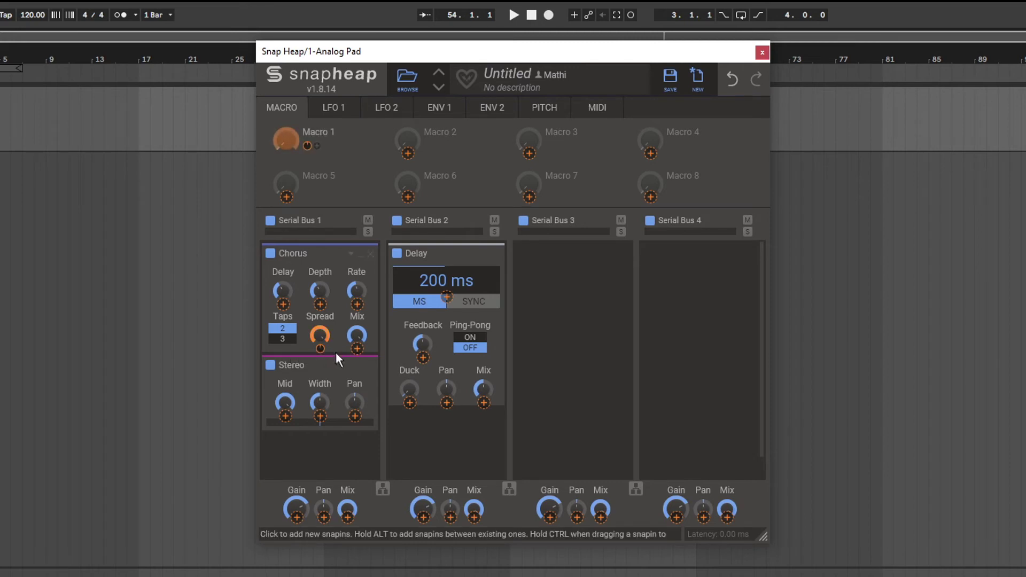
pyautogui.click(320, 416)
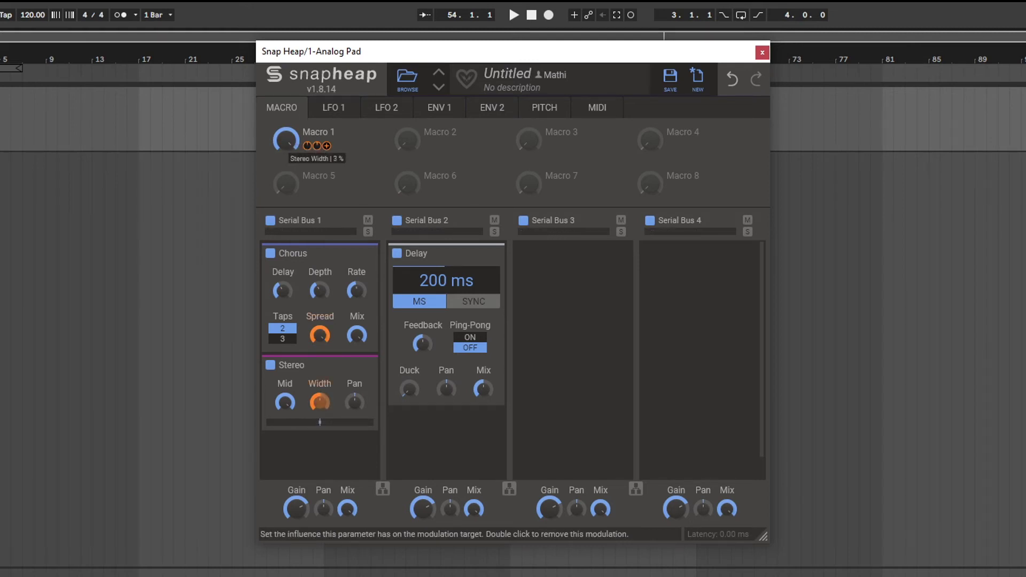
pyautogui.moveTo(316, 145); pyautogui.dragTo(316, 101)
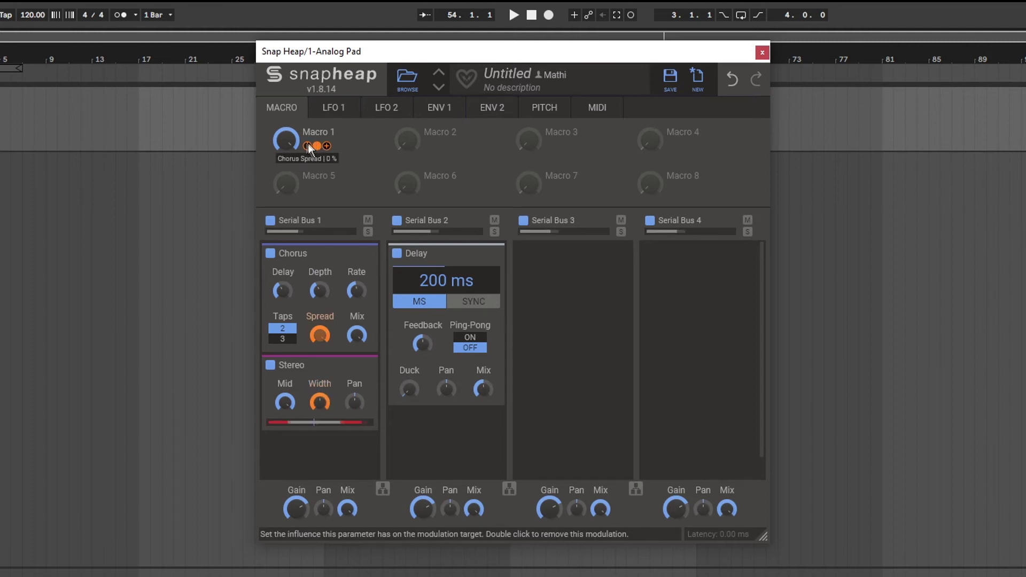
pyautogui.moveTo(293, 140); pyautogui.dragTo(316, 150)
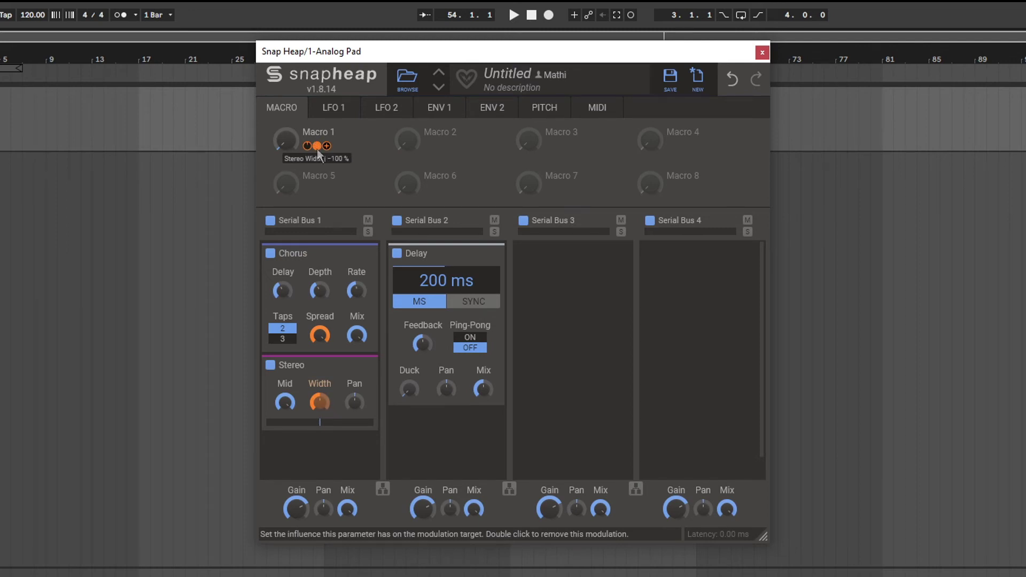
pyautogui.click(315, 145)
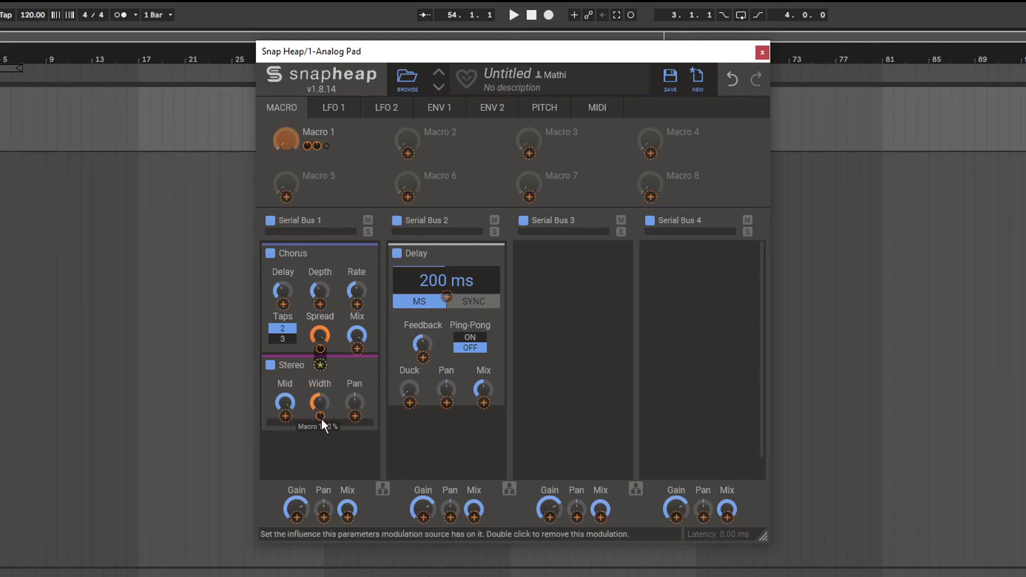
pyautogui.rightClick(319, 366)
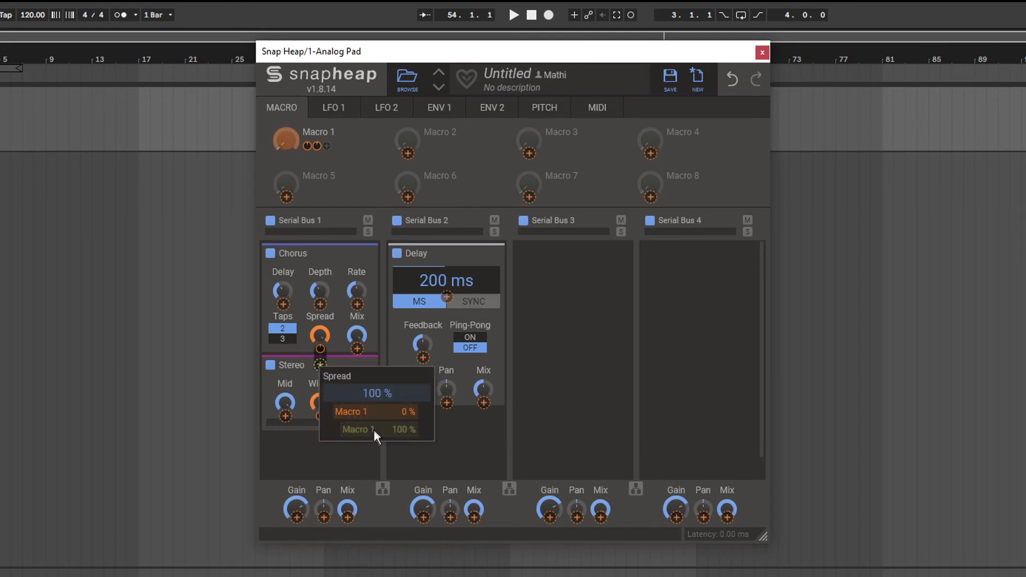
pyautogui.click(326, 146)
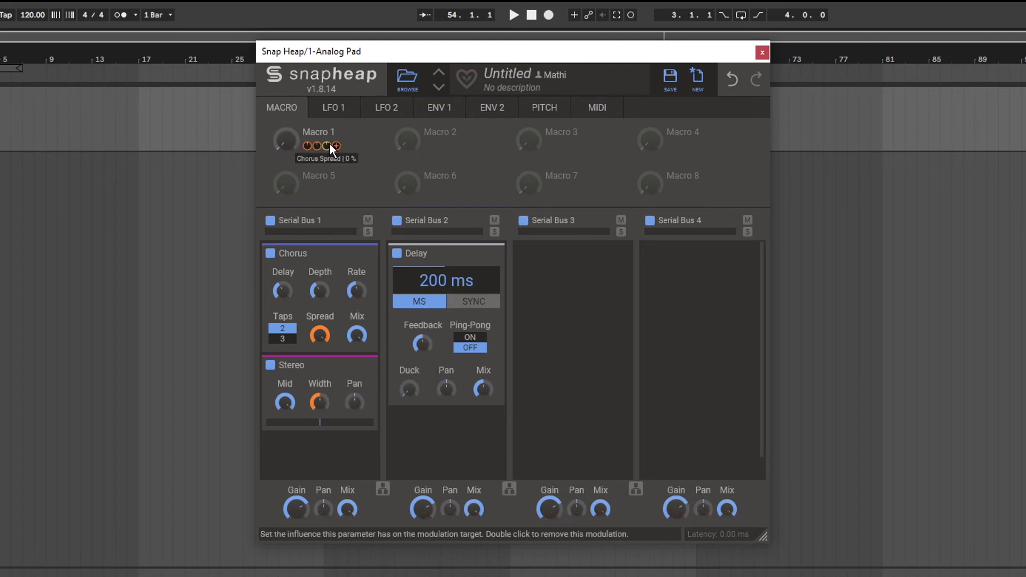
pyautogui.moveTo(327, 147); pyautogui.dragTo(319, 404)
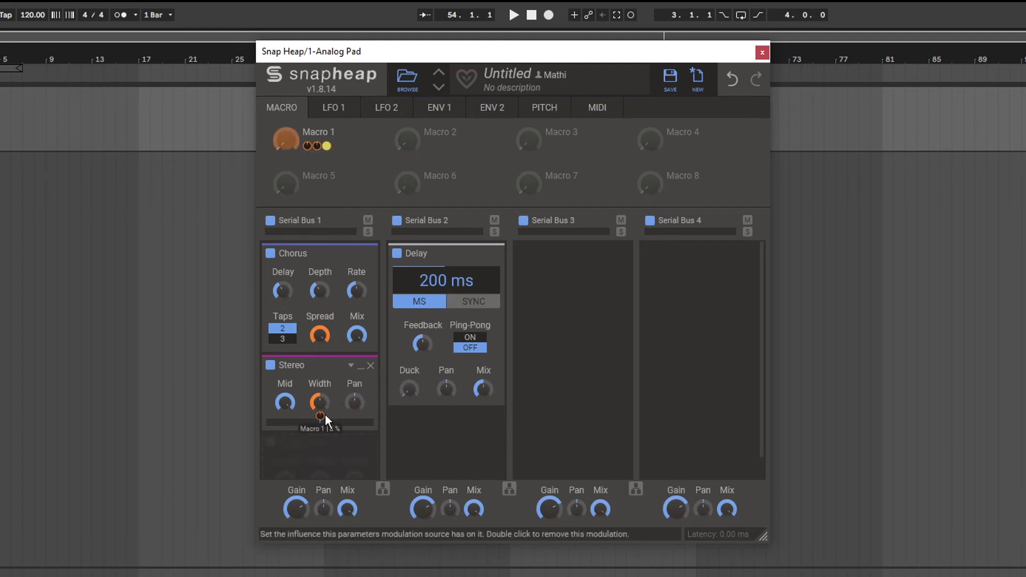
pyautogui.doubleClick(326, 145)
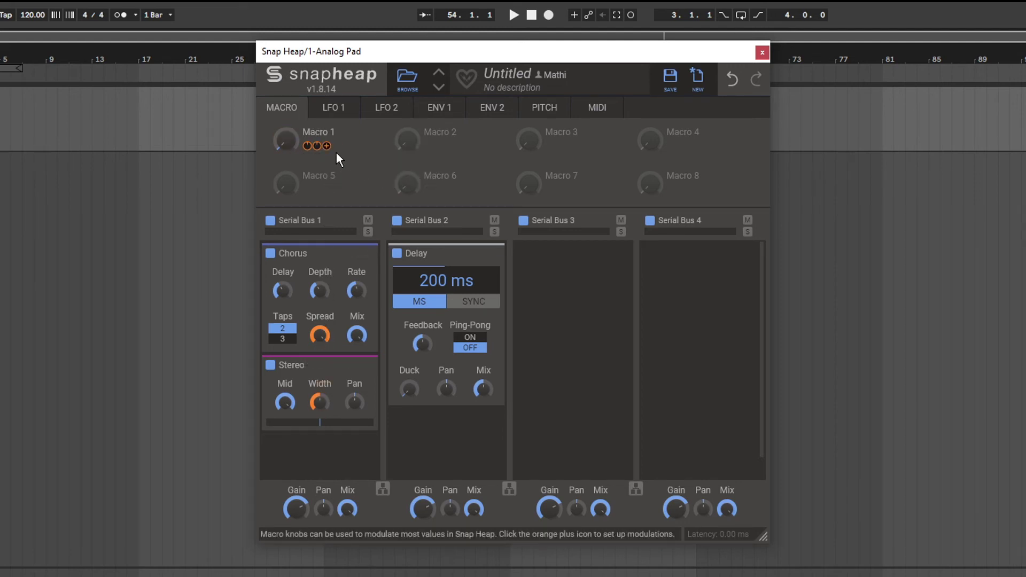
pyautogui.click(350, 106)
# Look through the envelope, pitch and MIDI modulation pages, then return to LFO 1
pyautogui.click(458, 105)
pyautogui.click(535, 104)
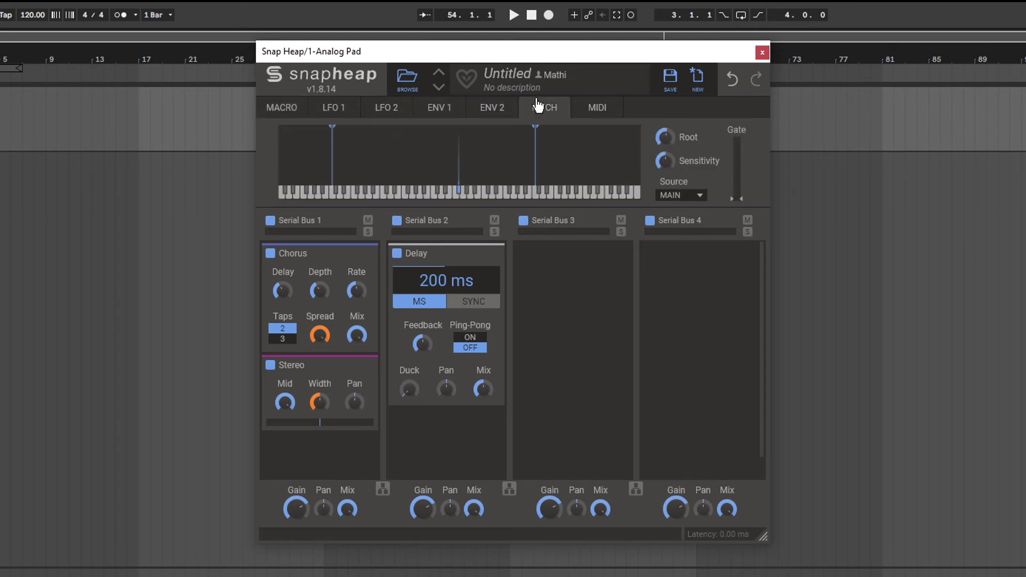
pyautogui.click(612, 114)
pyautogui.click(351, 109)
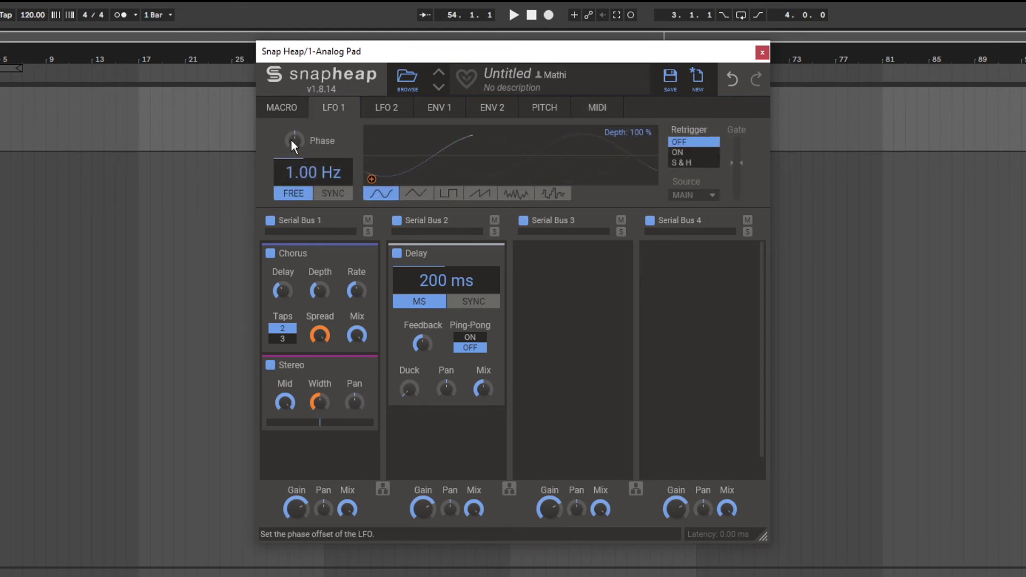
# Turn LFO 1's phase to 180° and reset it, then set a free-running 1.96 Hz rate
pyautogui.moveTo(293, 140); pyautogui.dragTo(293, 93)
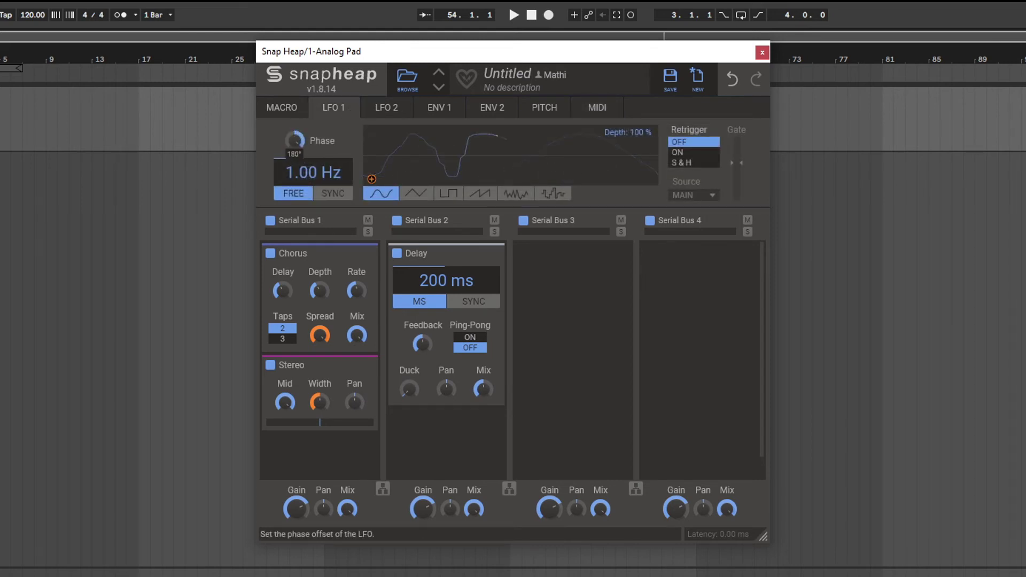
pyautogui.doubleClick(301, 139)
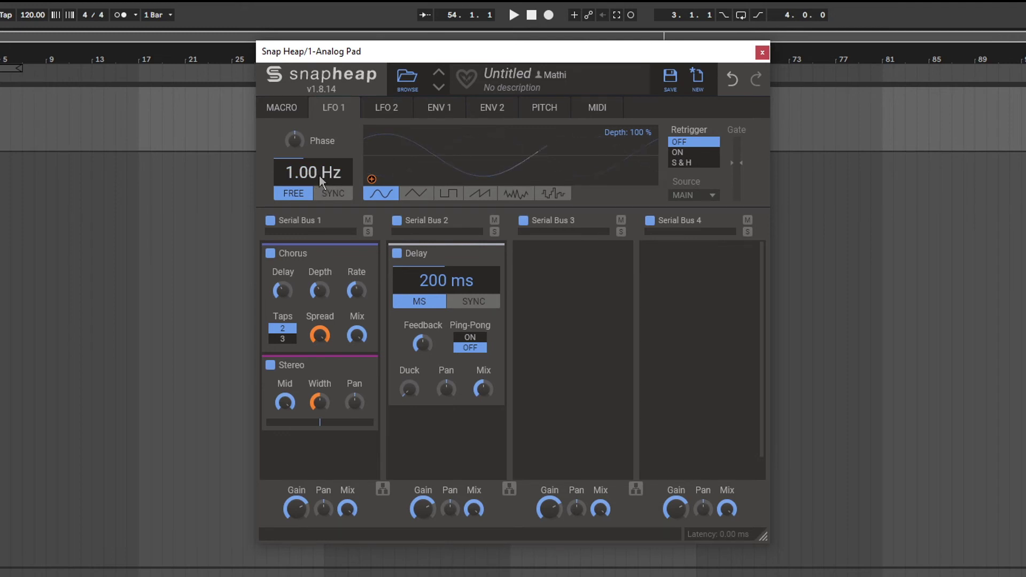
pyautogui.moveTo(319, 175); pyautogui.dragTo(319, 115)
pyautogui.moveTo(319, 175); pyautogui.dragTo(321, 199)
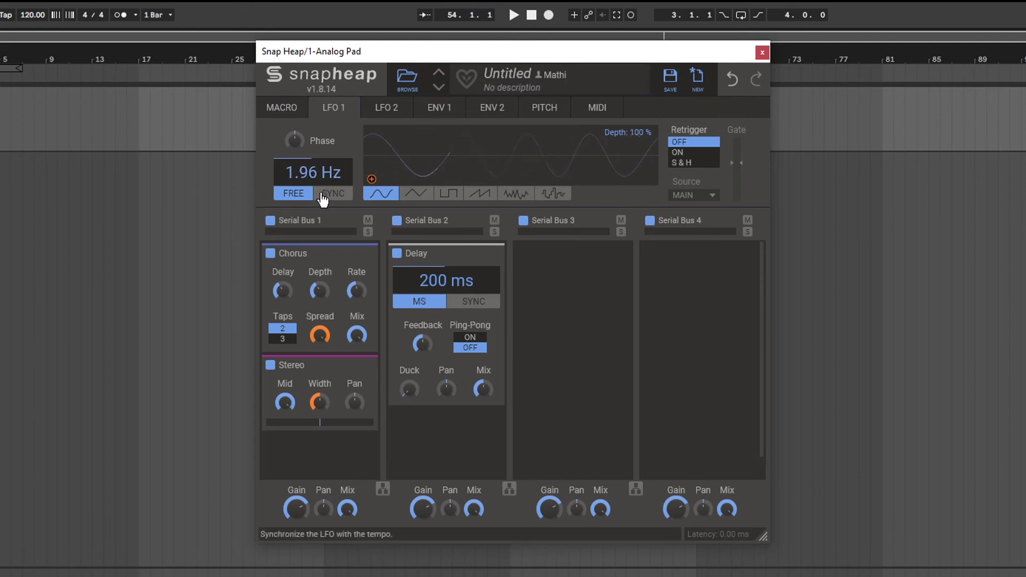
pyautogui.click(331, 193)
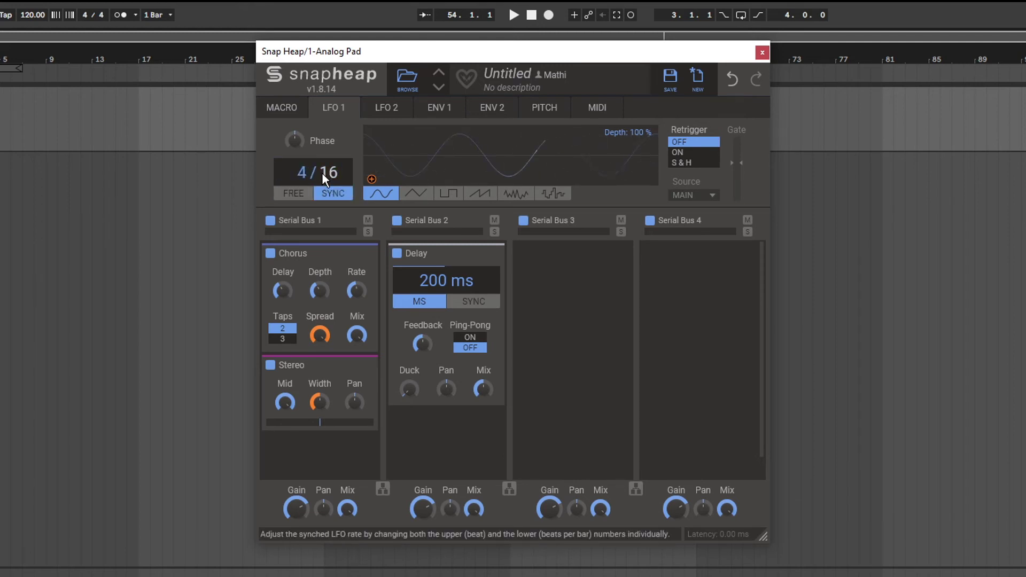
pyautogui.click(294, 193)
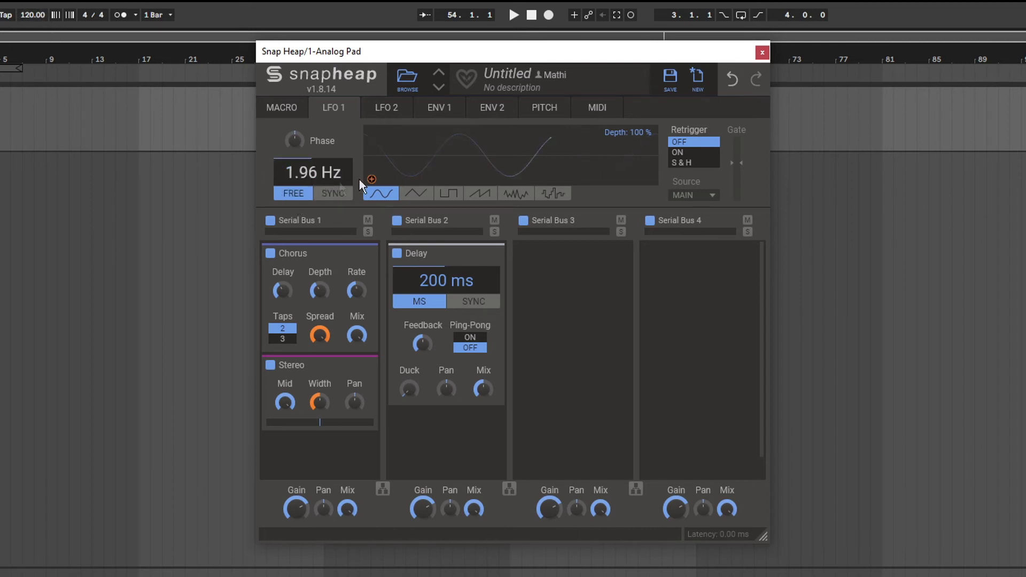
# Try the triangle, square, sine and saw LFO shapes, ending on the random waveform
pyautogui.click(422, 195)
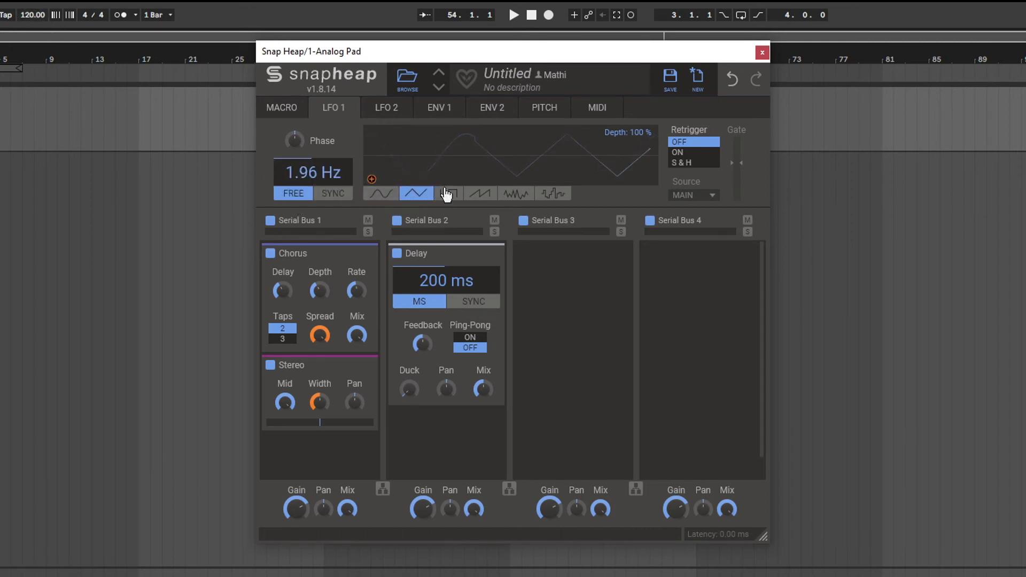
pyautogui.click(450, 195)
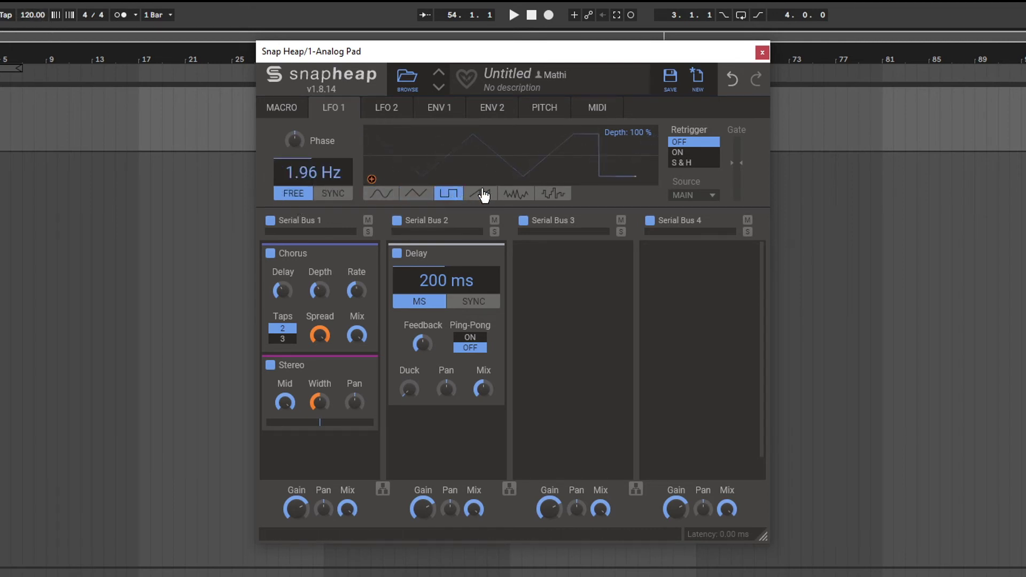
pyautogui.click(387, 197)
pyautogui.click(422, 195)
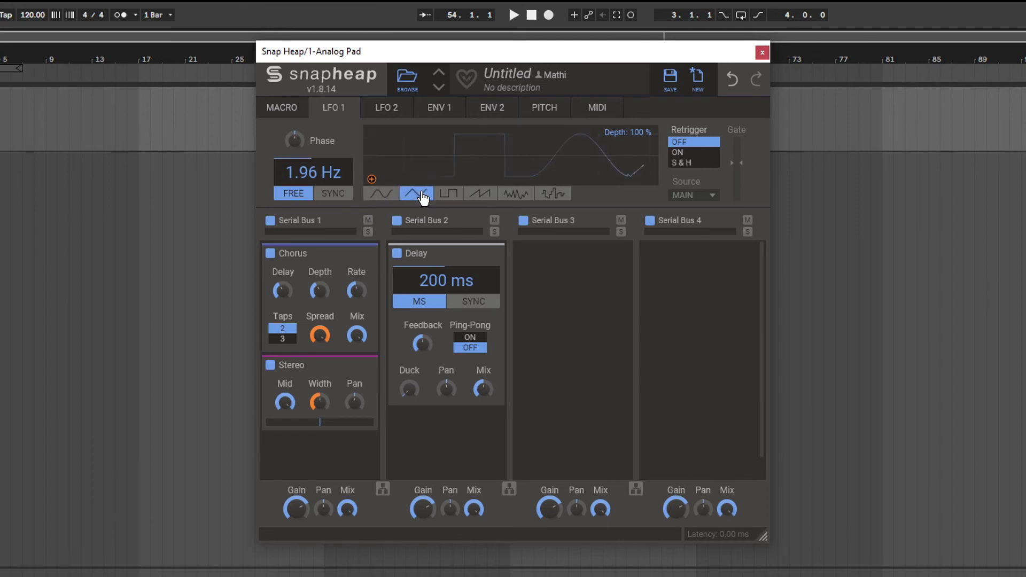
pyautogui.click(451, 196)
pyautogui.click(477, 196)
pyautogui.click(514, 195)
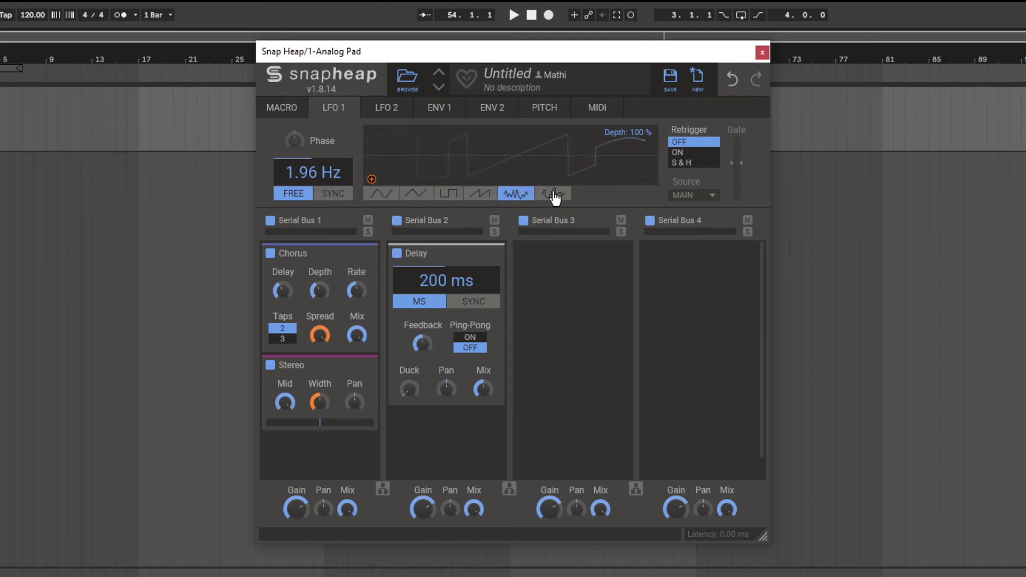
# Link LFO 1 to the Chorus Delay amount with a 55% modulation depth
pyautogui.click(371, 179)
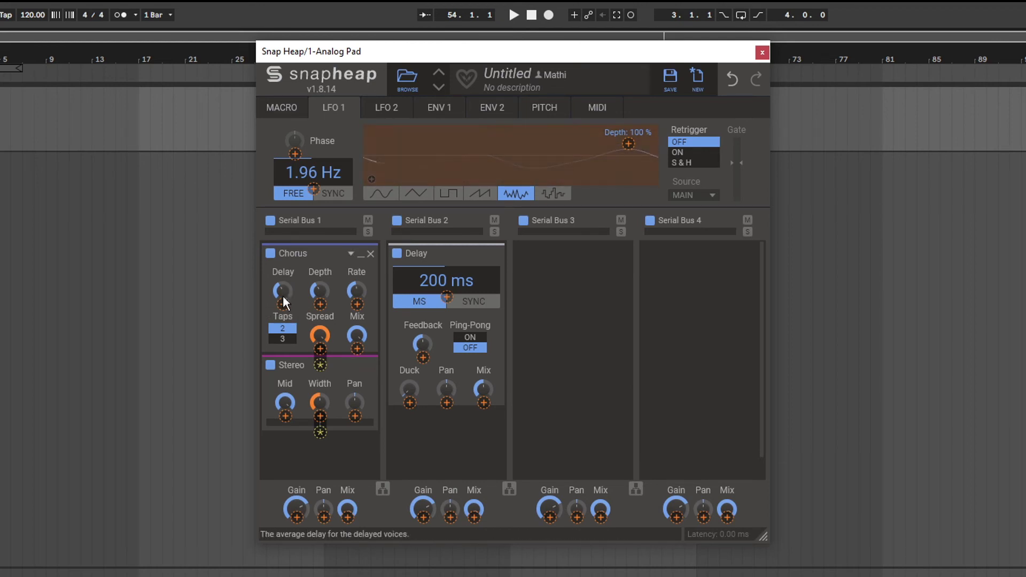
pyautogui.moveTo(283, 303); pyautogui.dragTo(373, 194)
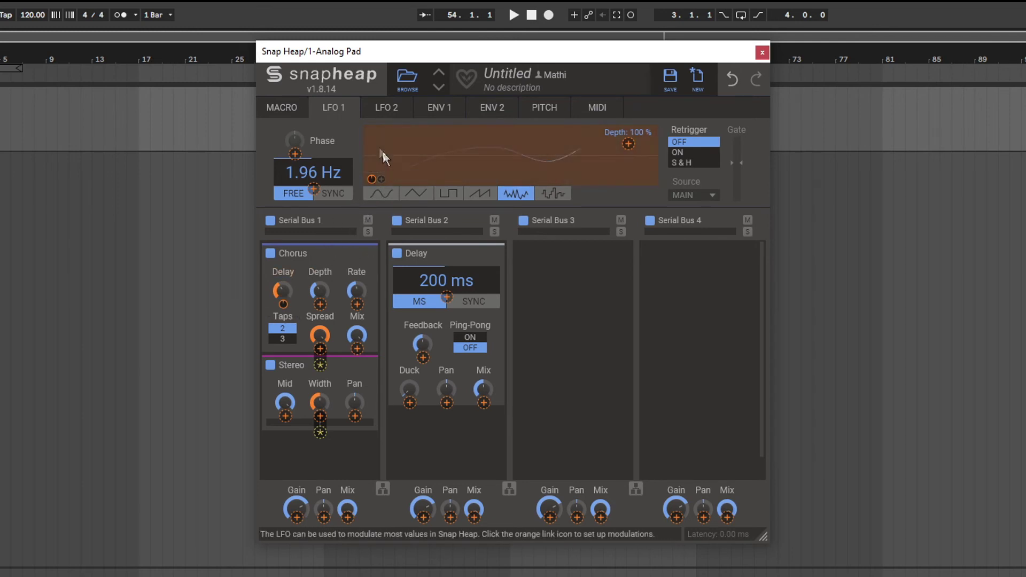
pyautogui.click(381, 179)
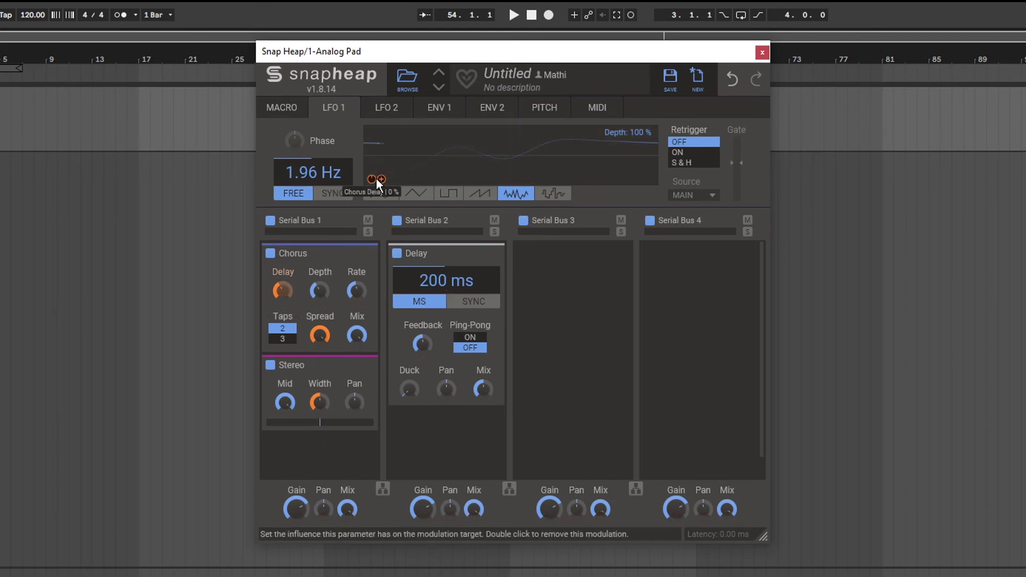
pyautogui.moveTo(370, 178); pyautogui.dragTo(369, 160)
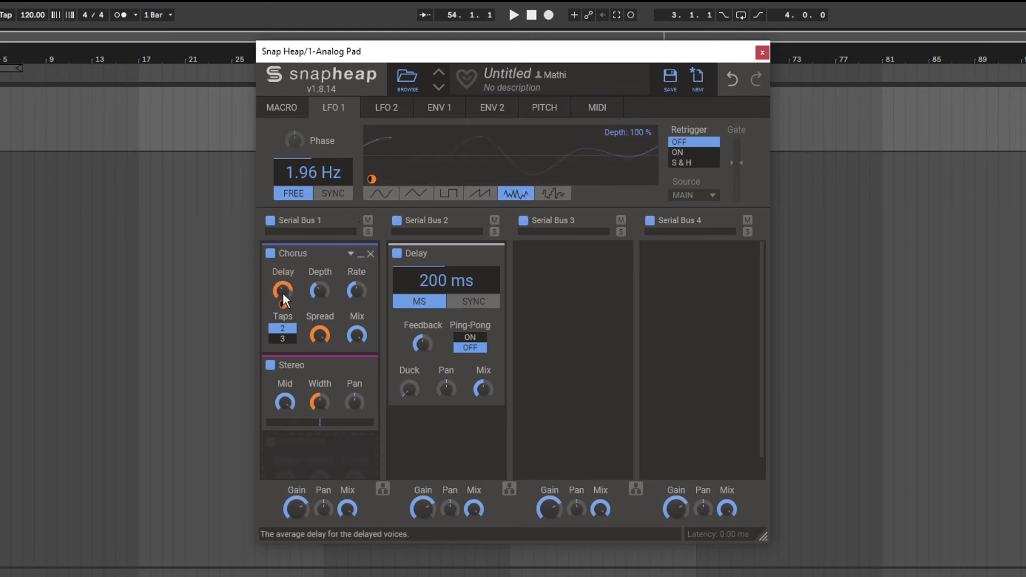
# Lower LFO 1's depth, reset it to 100%, and turn Retrigger on
pyautogui.moveTo(636, 133); pyautogui.dragTo(636, 150)
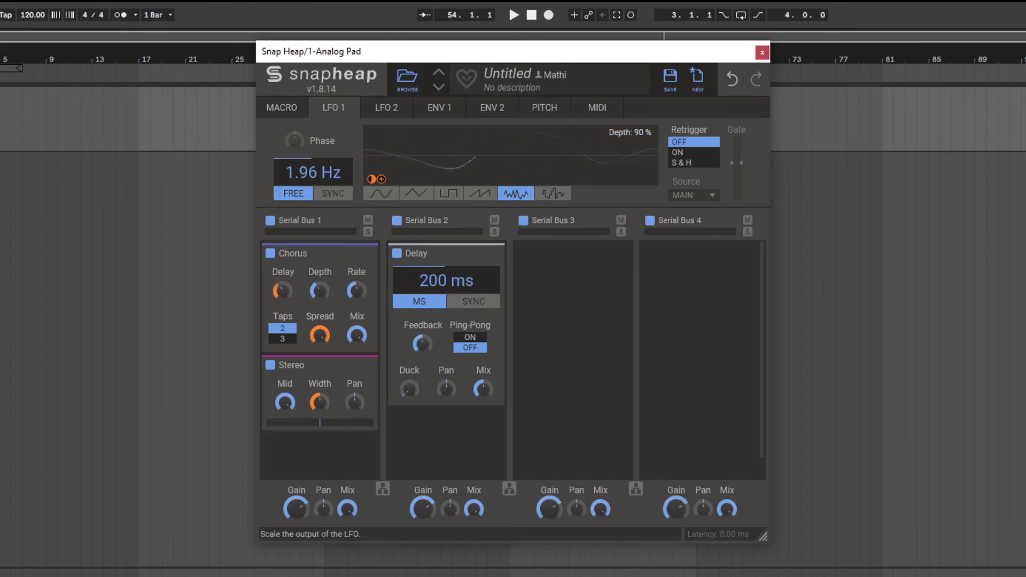
pyautogui.doubleClick(637, 133)
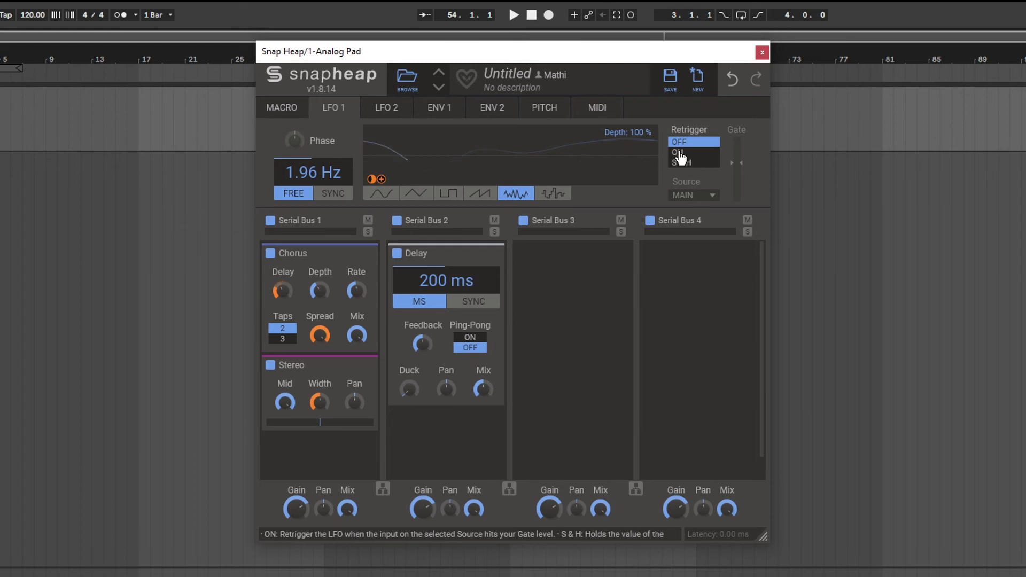
pyautogui.click(677, 152)
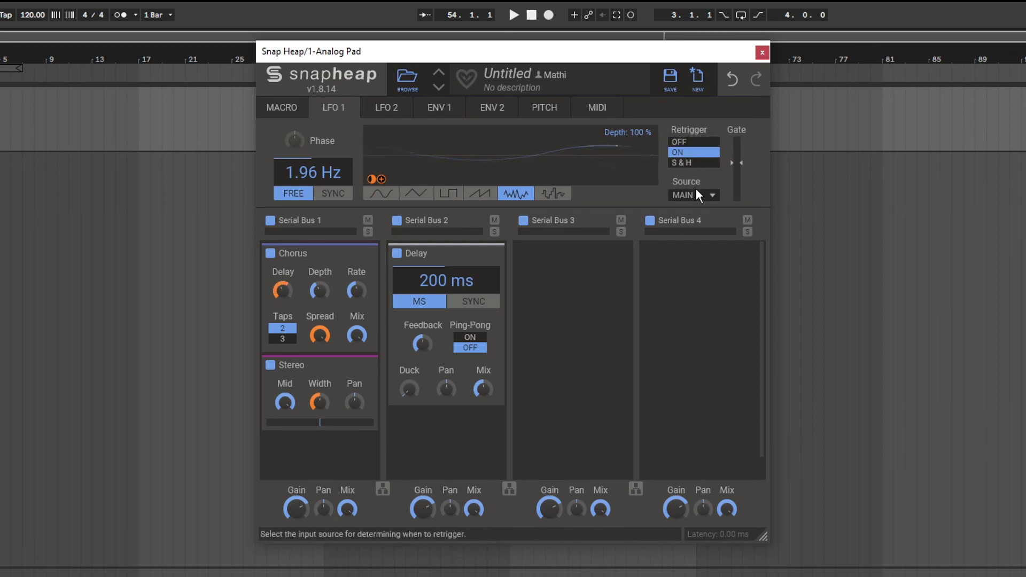
pyautogui.click(680, 141)
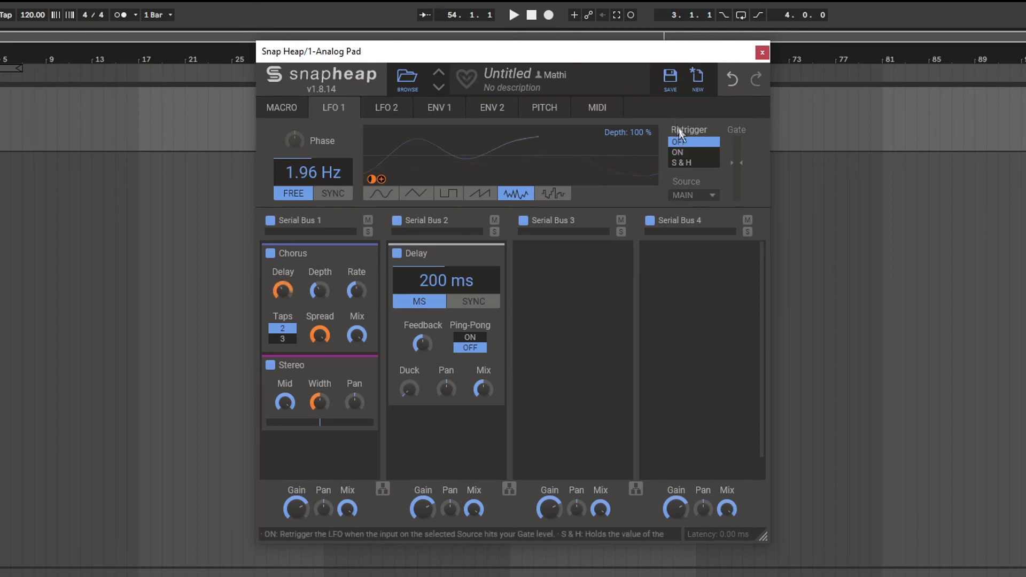
pyautogui.click(683, 153)
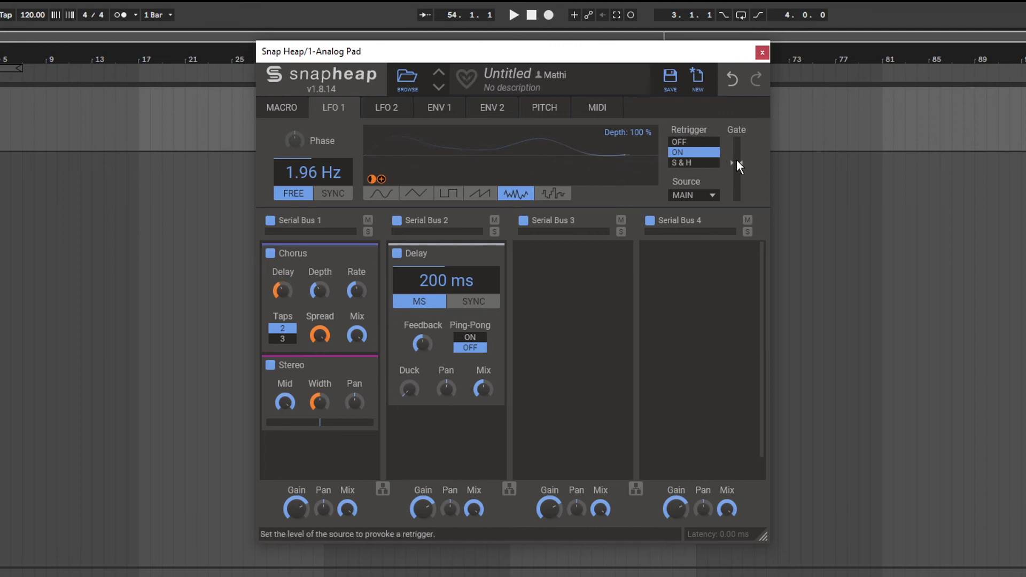
# Lower the retrigger gate level and set the retrigger Source to EXTERNAL
pyautogui.moveTo(736, 158); pyautogui.dragTo(734, 175)
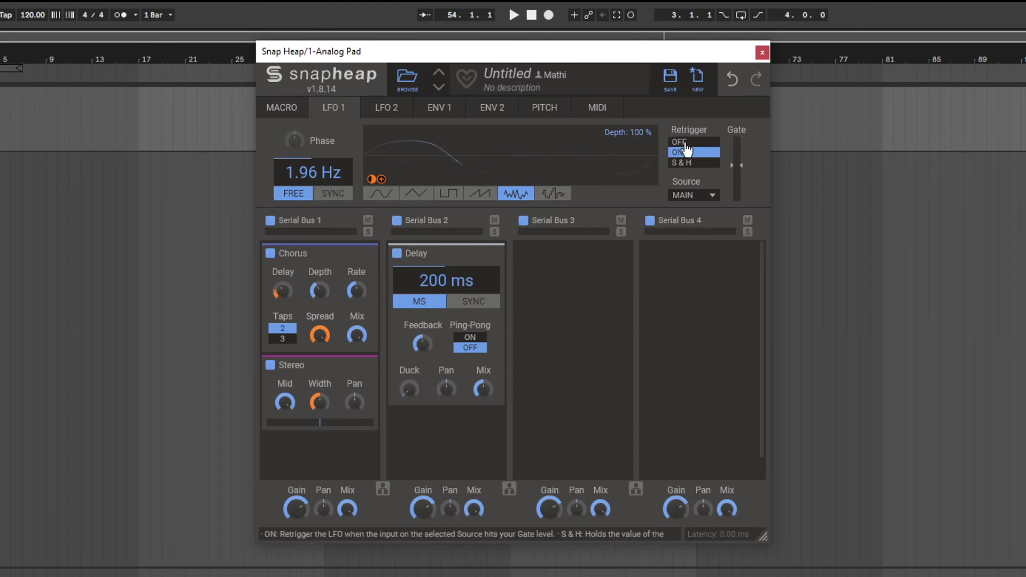
pyautogui.click(693, 195)
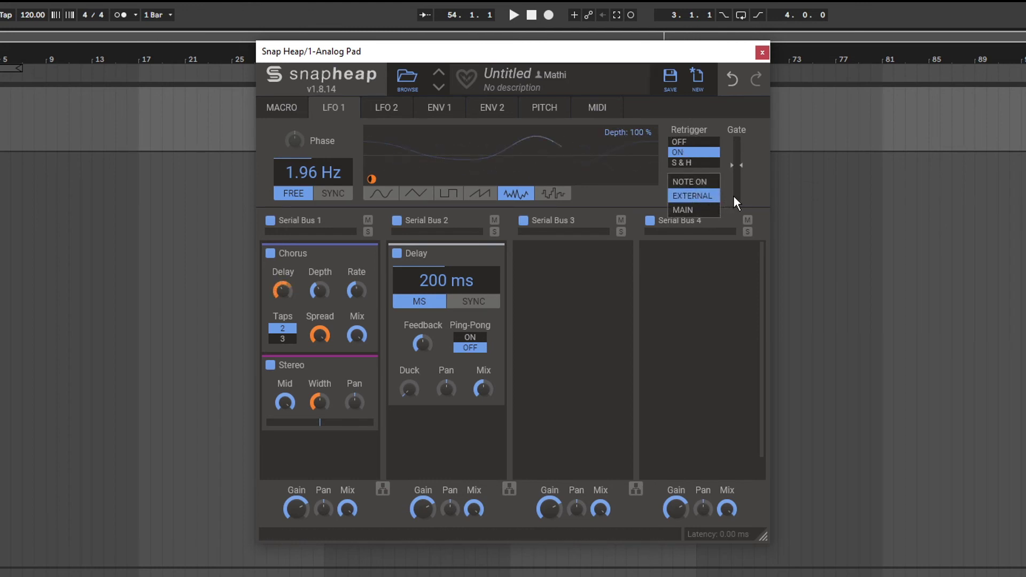
pyautogui.click(689, 212)
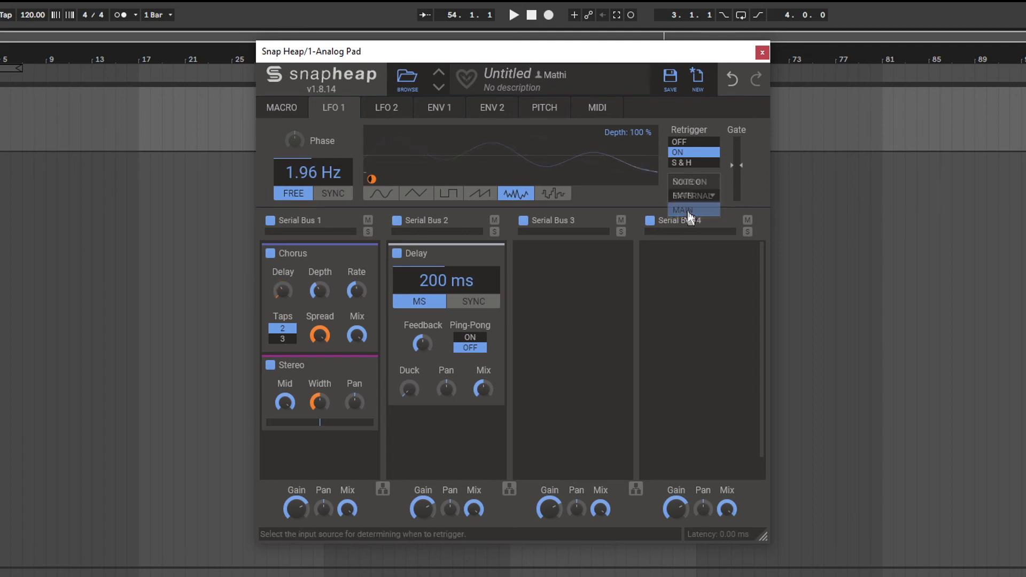
pyautogui.click(698, 198)
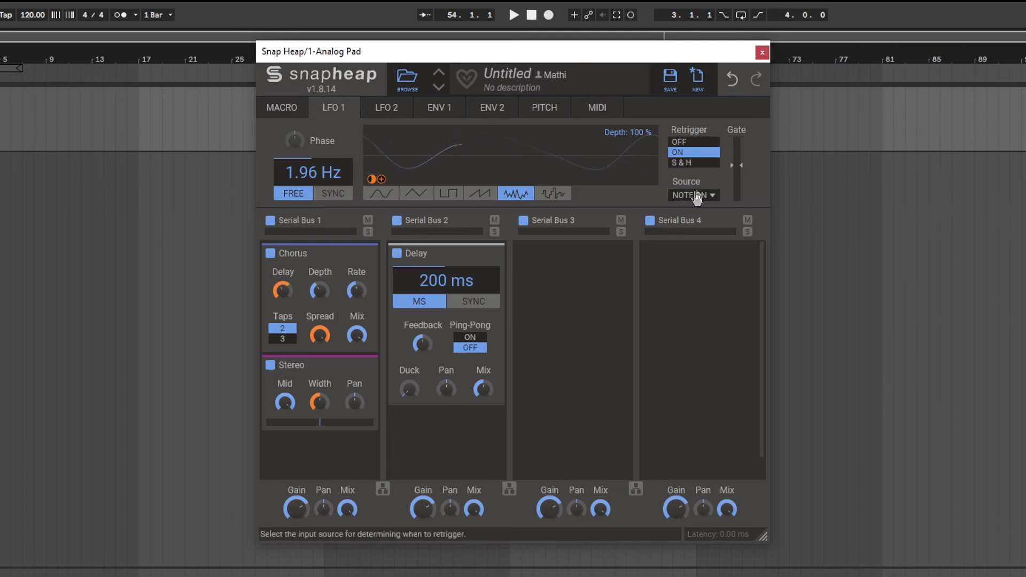
pyautogui.click(696, 197)
pyautogui.click(691, 206)
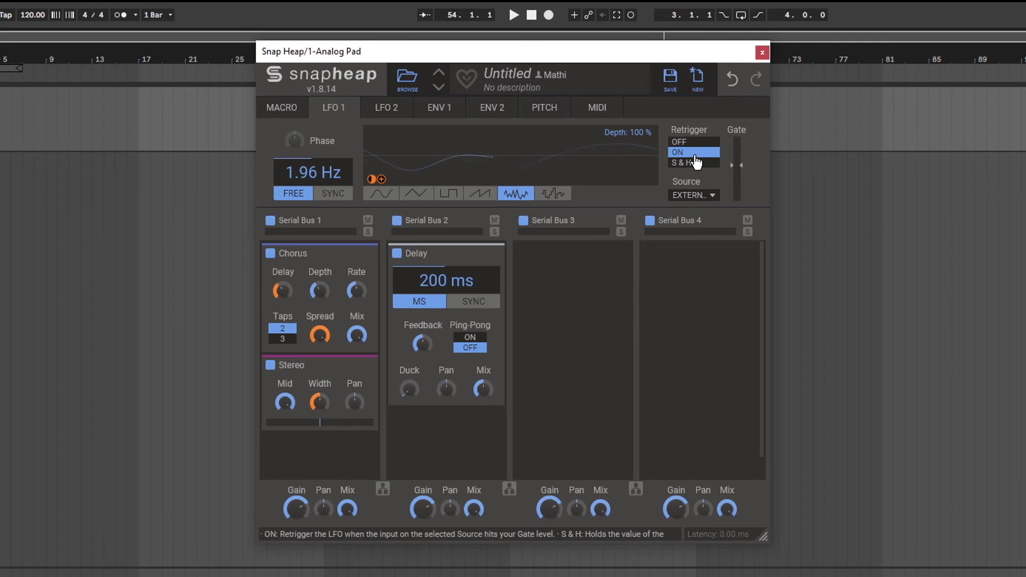
# Set ENV 1 to ADSR with minimal attack, slightly lower decay and sustain, linear curve, and MAIN source
pyautogui.click(445, 109)
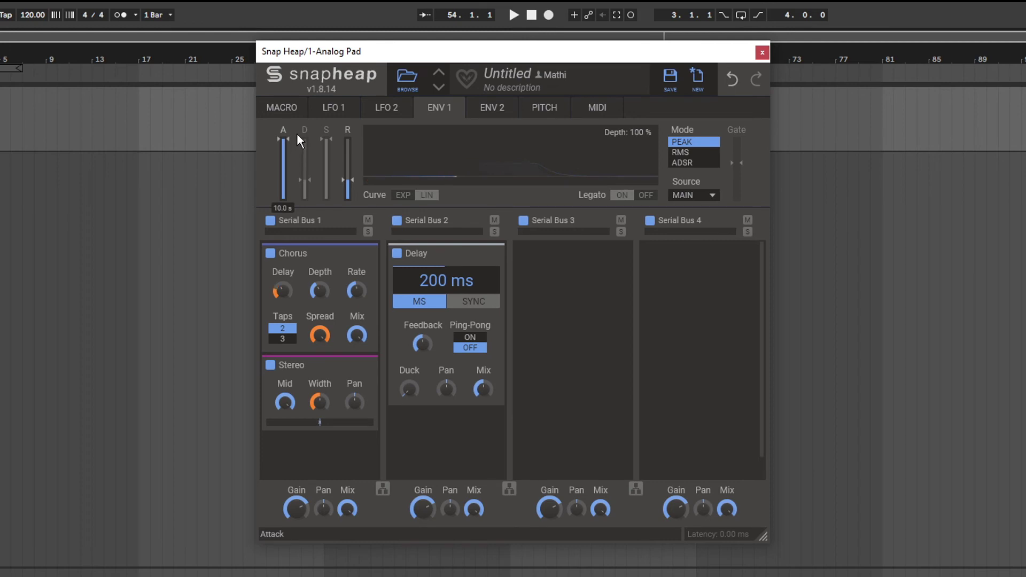
pyautogui.moveTo(286, 182); pyautogui.dragTo(338, 158)
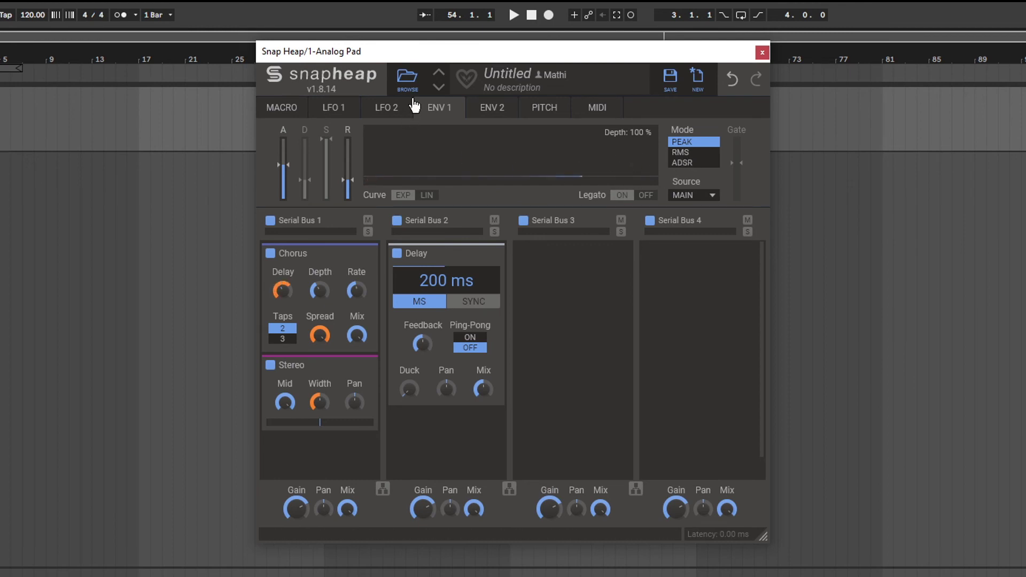
pyautogui.click(700, 153)
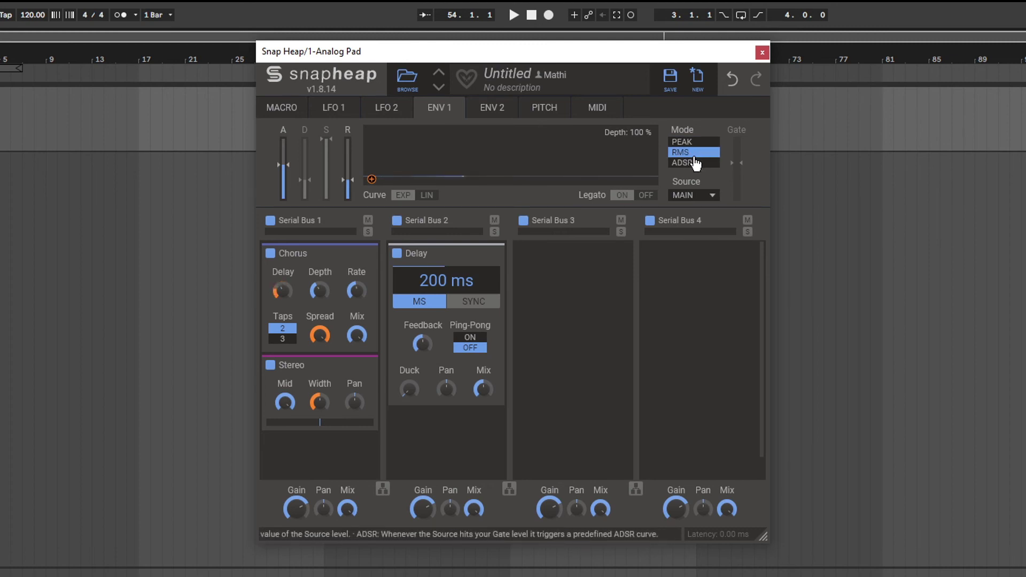
pyautogui.click(695, 164)
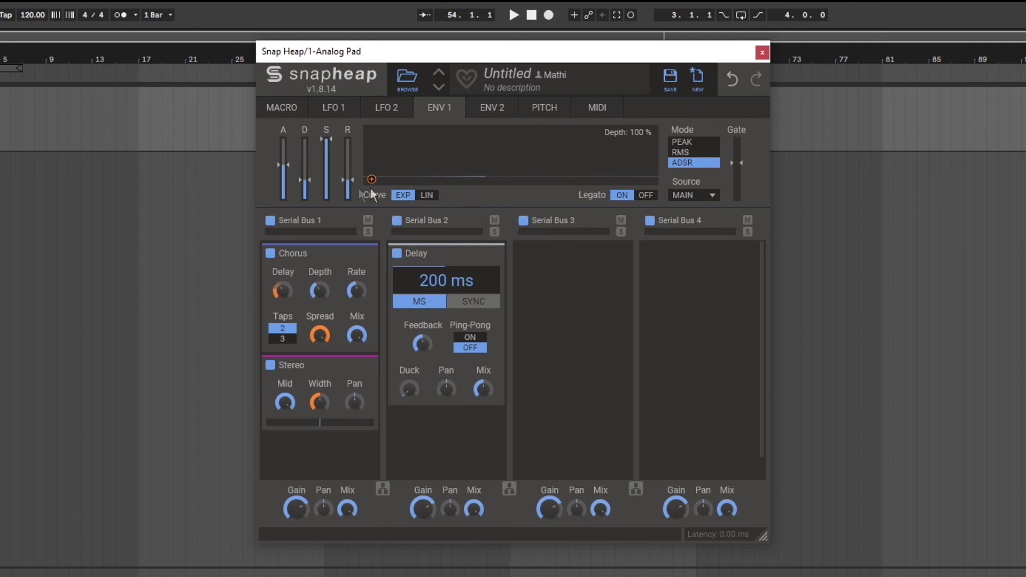
pyautogui.moveTo(302, 180); pyautogui.dragTo(303, 184)
pyautogui.moveTo(330, 151); pyautogui.dragTo(330, 154)
pyautogui.click(423, 196)
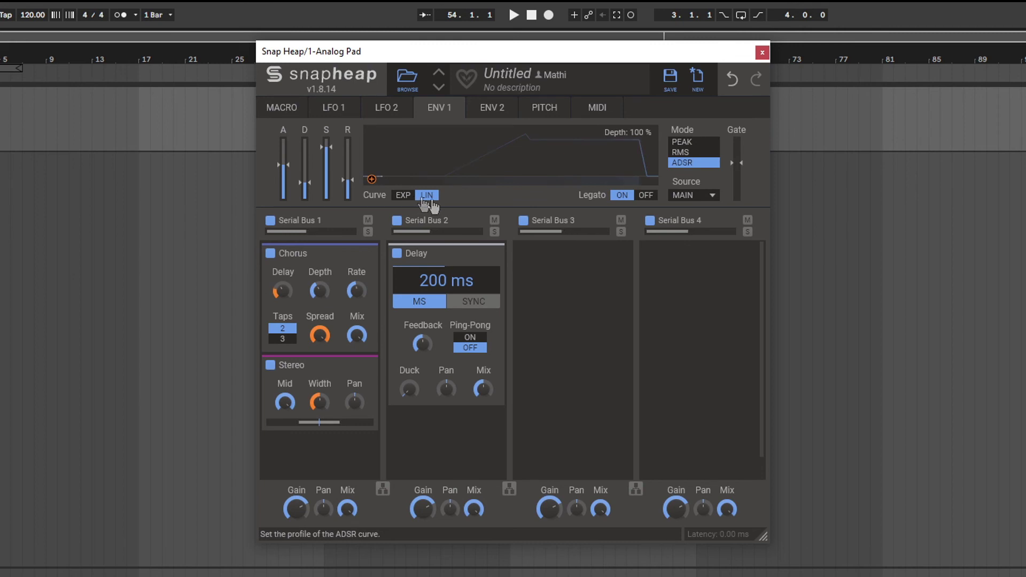
pyautogui.click(697, 199)
pyautogui.click(736, 166)
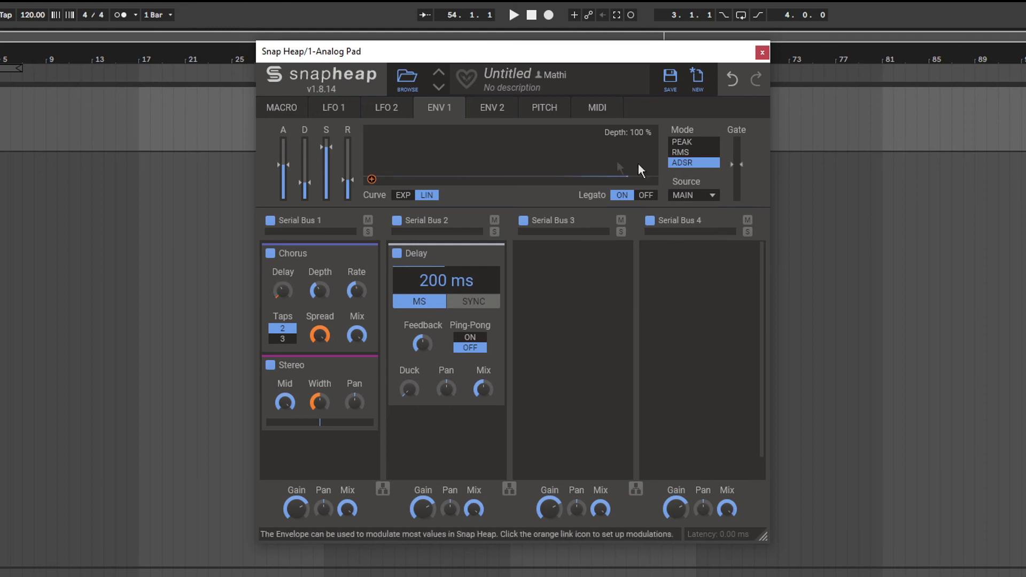
pyautogui.click(544, 107)
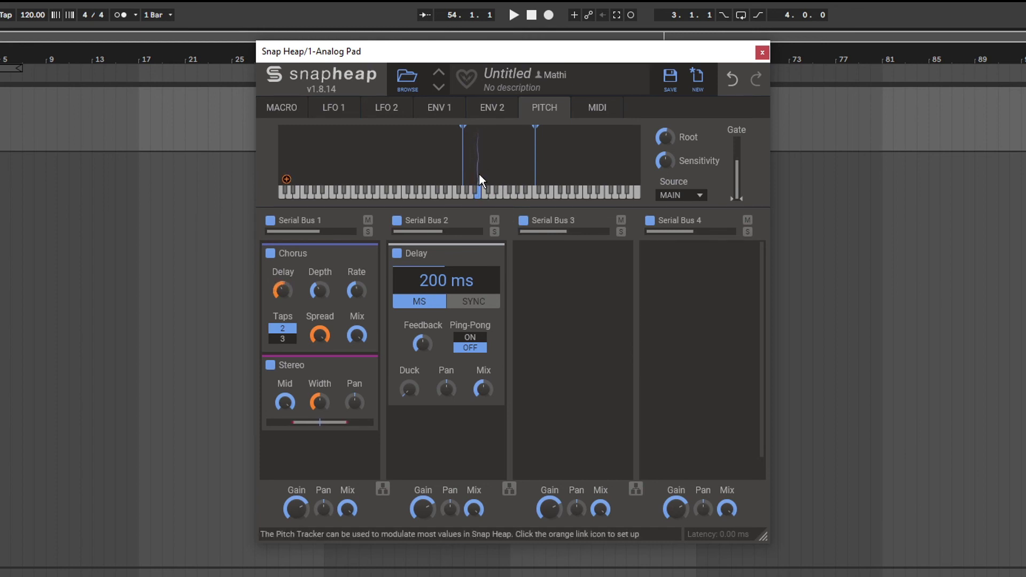
# Check LFO 1's Chorus Delay link, then link the pitch tracker to Chorus Spread
pyautogui.click(337, 107)
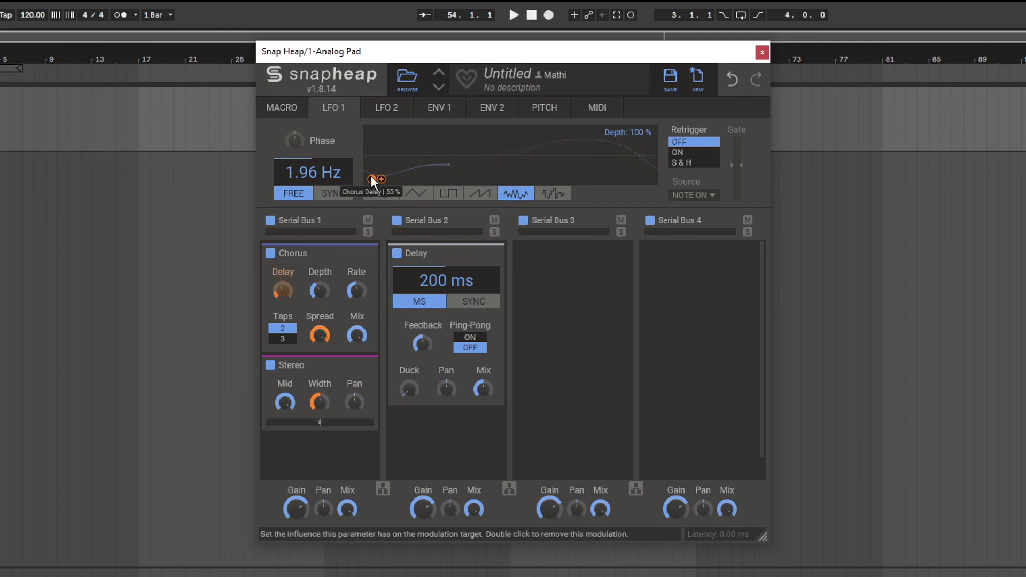
pyautogui.moveTo(371, 178); pyautogui.dragTo(371, 179)
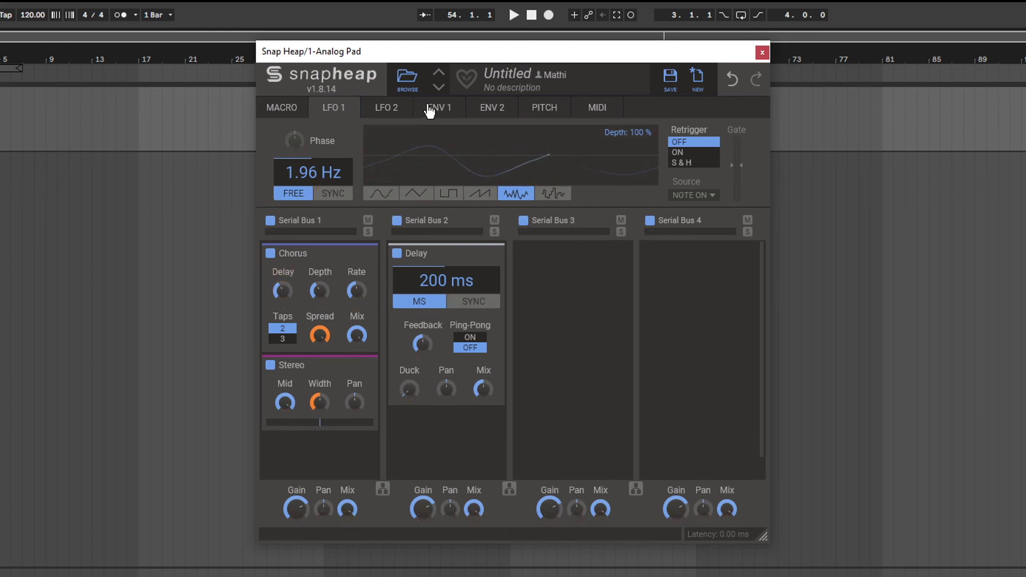
pyautogui.click(492, 107)
pyautogui.click(544, 107)
pyautogui.moveTo(287, 179); pyautogui.dragTo(319, 347)
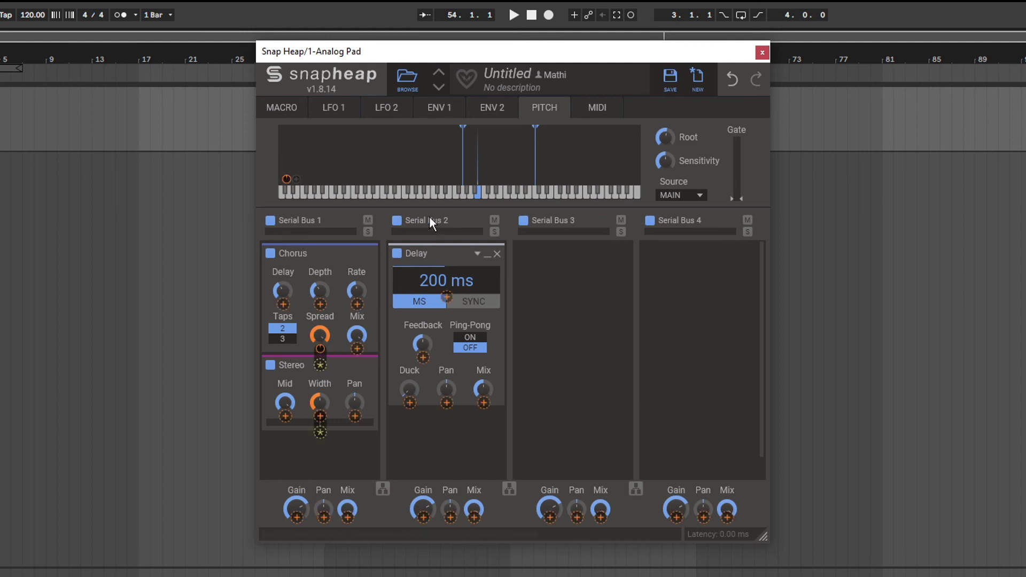
# Keep the pitch tracker Source on MAIN, extend its range lower, and raise Root to C8
pyautogui.moveTo(288, 180)
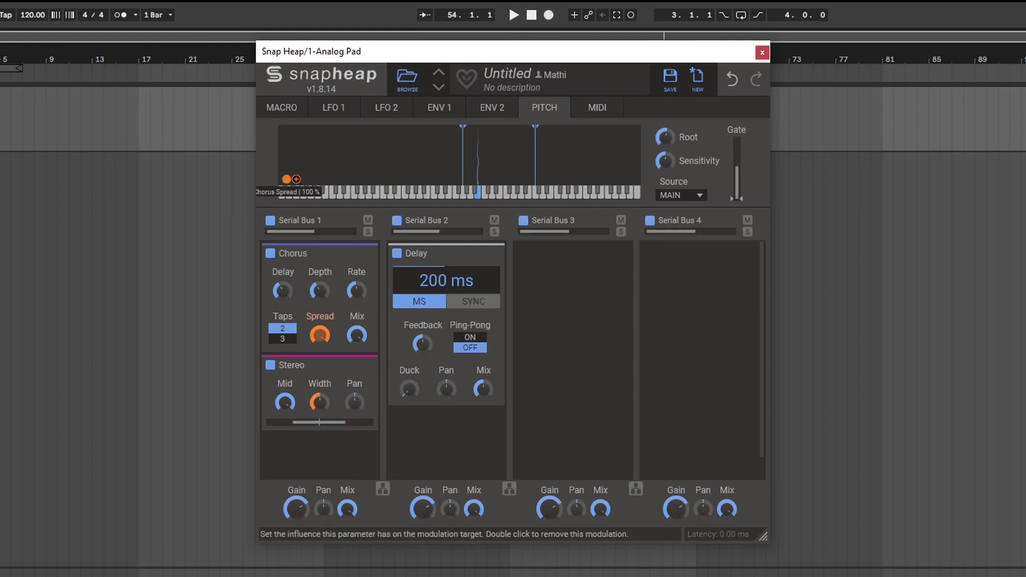
pyautogui.click(689, 196)
pyautogui.click(740, 168)
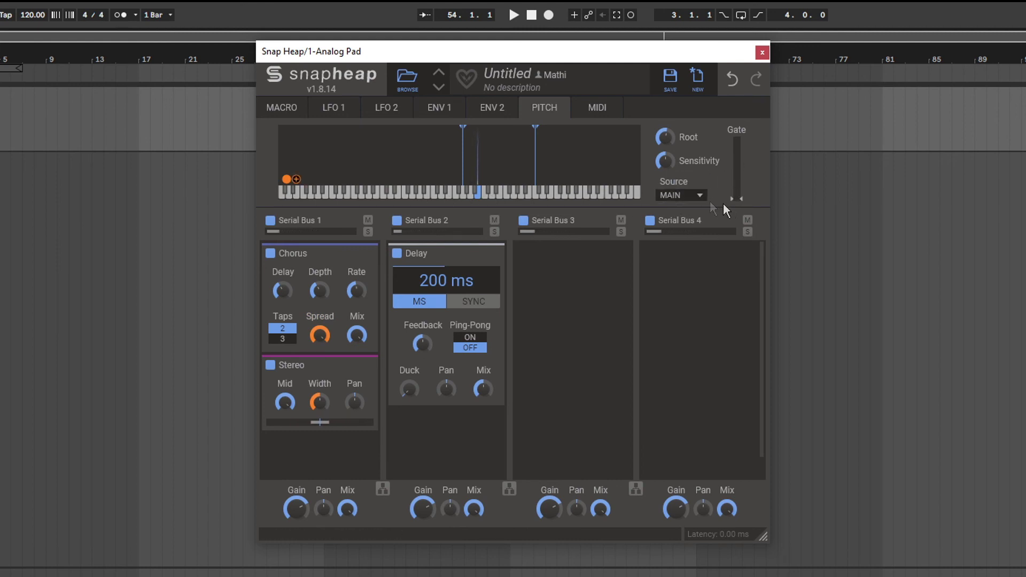
pyautogui.click(698, 200)
pyautogui.click(697, 201)
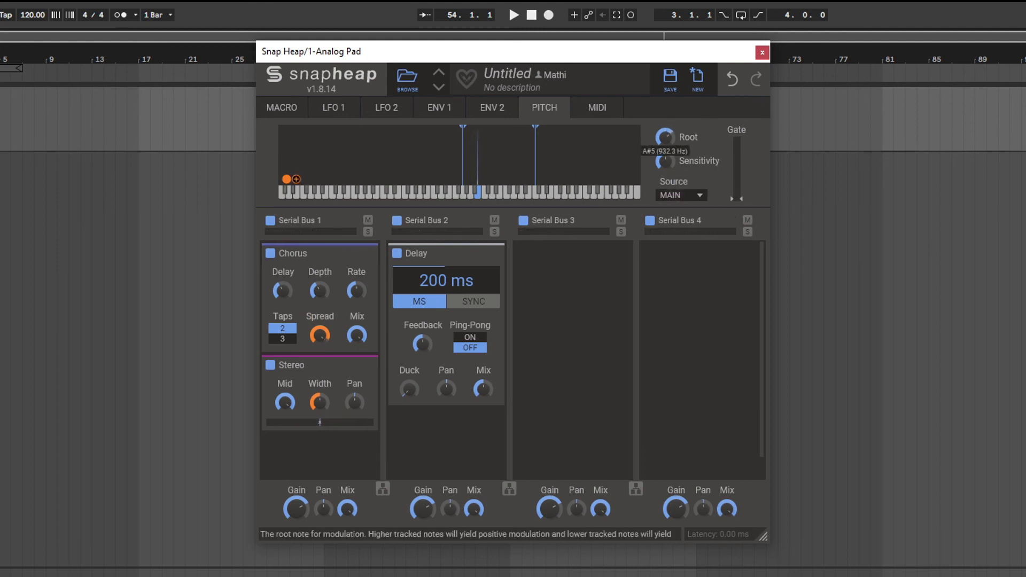
pyautogui.moveTo(666, 136); pyautogui.dragTo(665, 159)
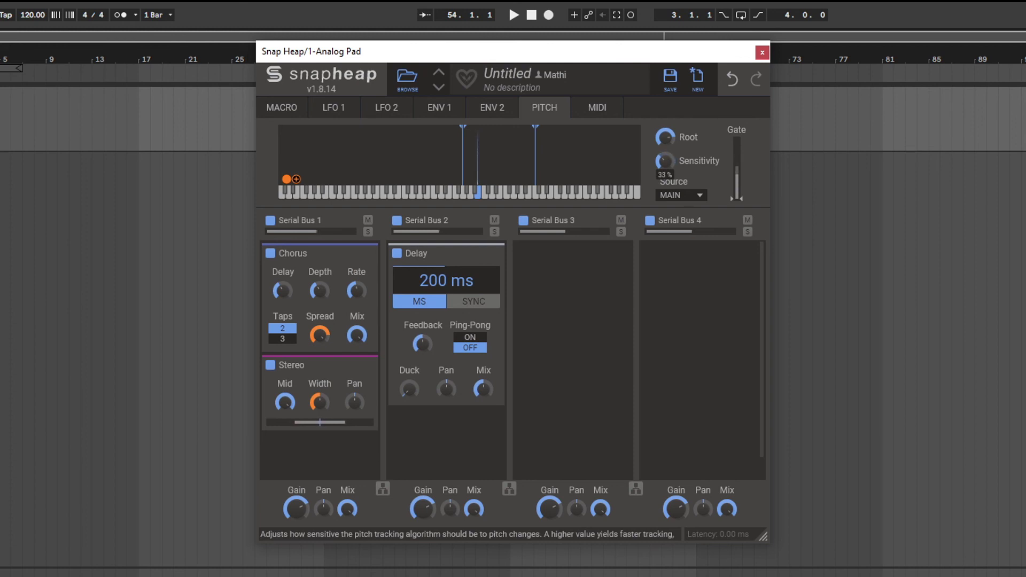
pyautogui.moveTo(460, 149); pyautogui.dragTo(350, 164)
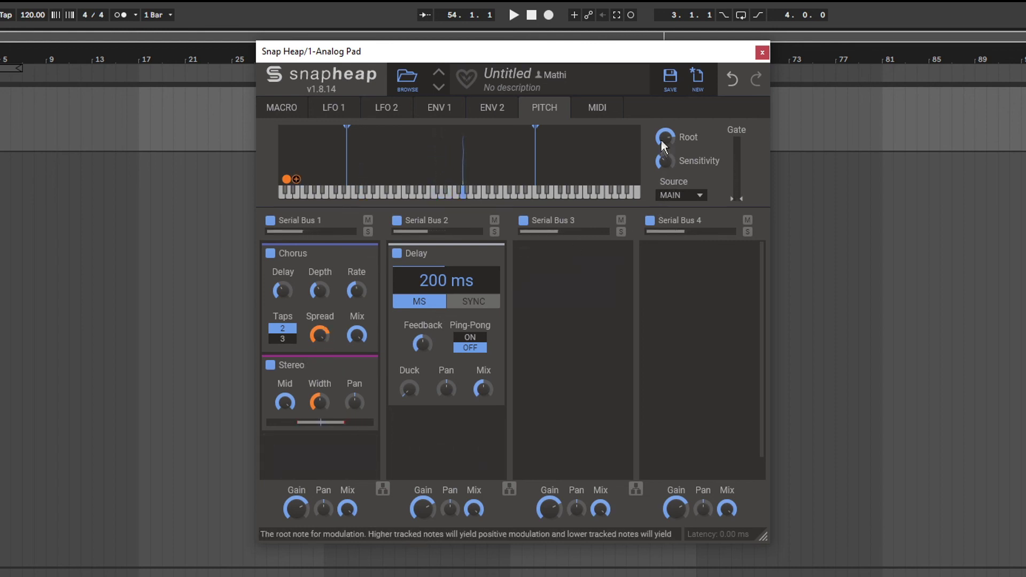
pyautogui.scroll(-5, 663, 144)
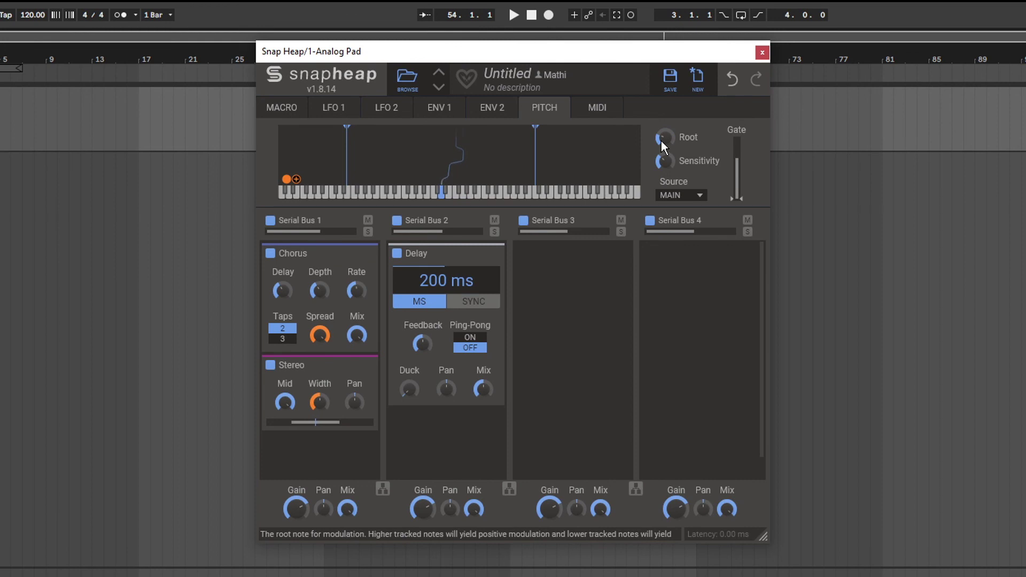
pyautogui.moveTo(662, 140); pyautogui.dragTo(662, 102)
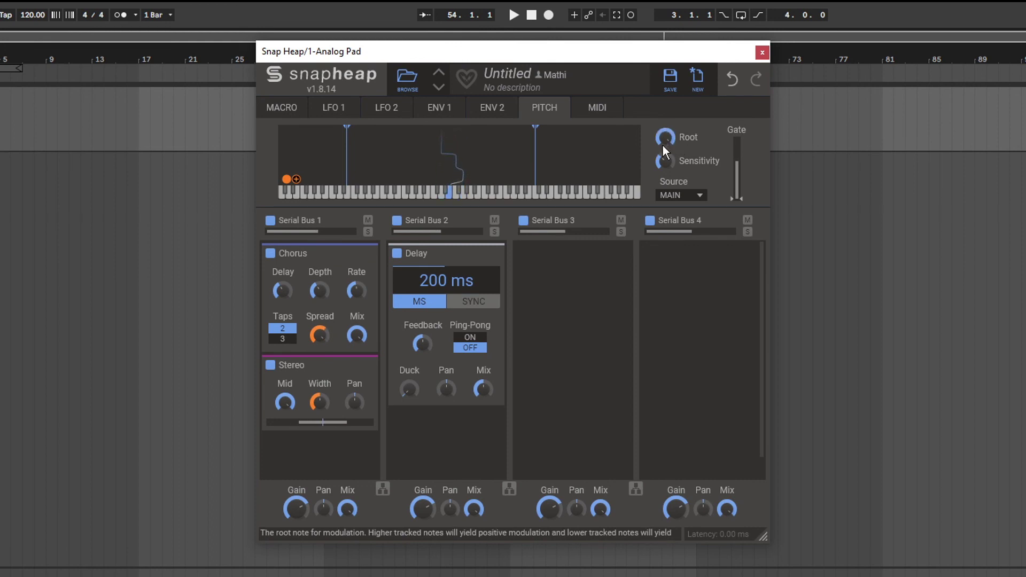
pyautogui.click(597, 108)
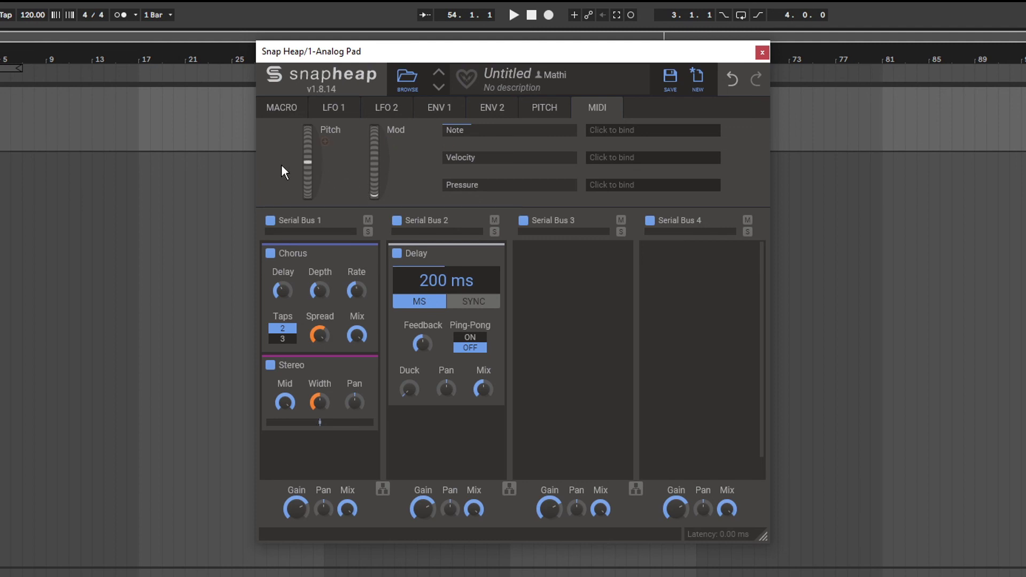
pyautogui.moveTo(303, 162)
pyautogui.mouseDown()
pyautogui.moveTo(308, 94)
pyautogui.moveTo(313, 225)
pyautogui.moveTo(333, 136)
pyautogui.mouseUp()
pyautogui.click(528, 80)
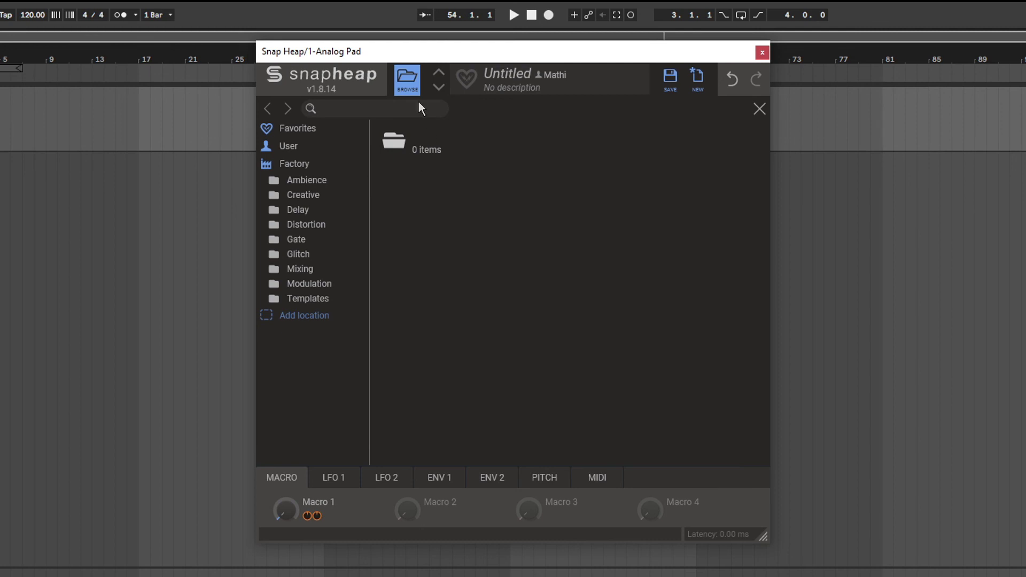
# Close the preset browser, leave the preset Untitled, and shift the Snap Heap window right and down
pyautogui.click(412, 80)
pyautogui.click(415, 81)
pyautogui.click(416, 81)
pyautogui.click(521, 72)
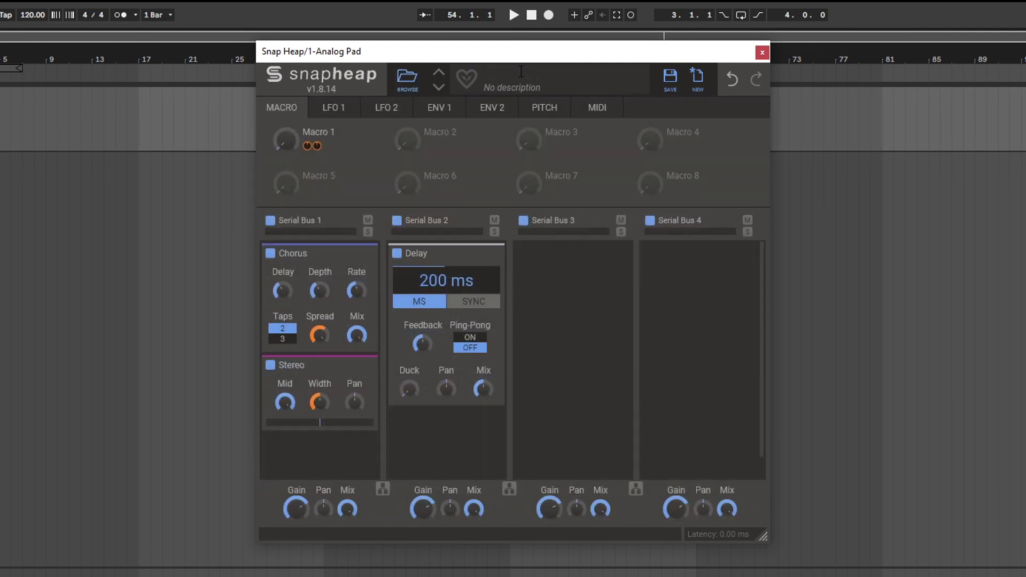
pyautogui.click(466, 81)
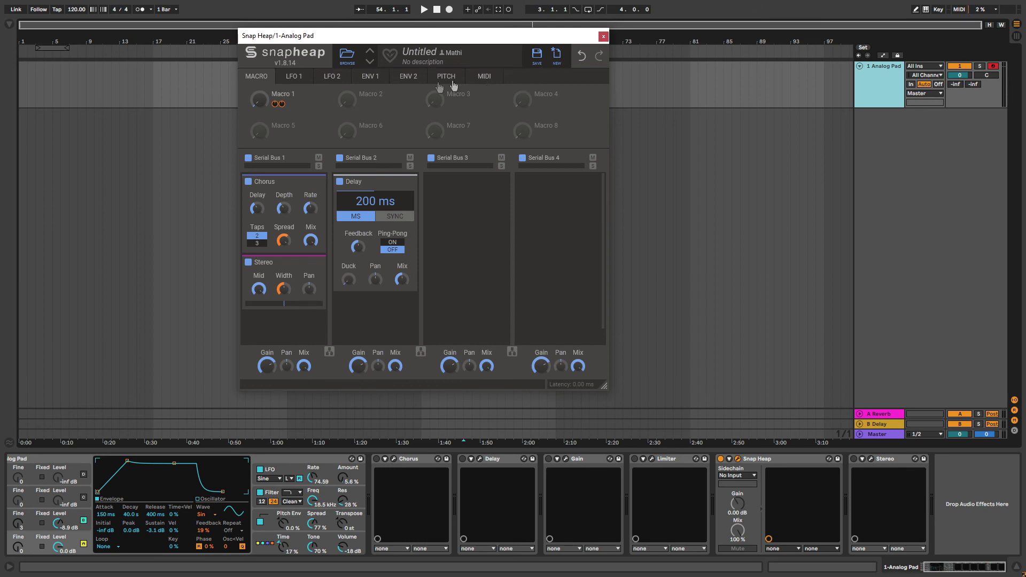
pyautogui.moveTo(426, 34); pyautogui.dragTo(455, 40)
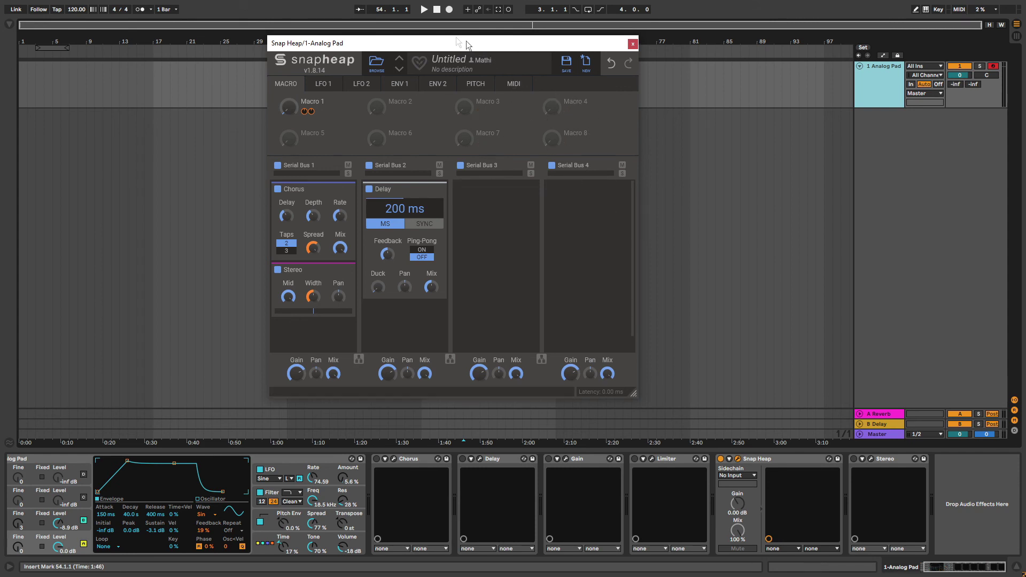
# Nudge the Snap Heap window further right and down over the arrangement
pyautogui.moveTo(441, 40); pyautogui.dragTo(466, 50)
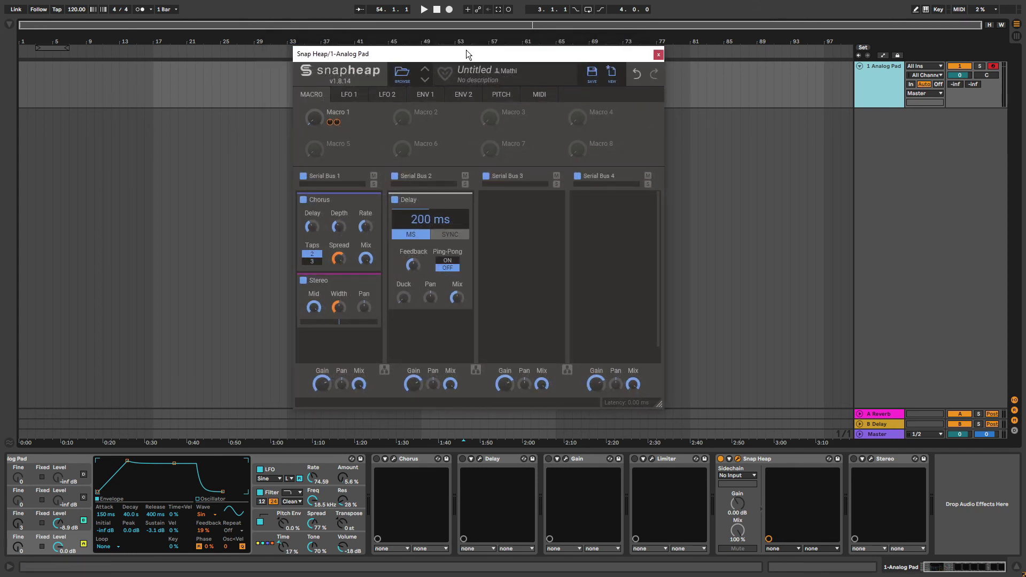